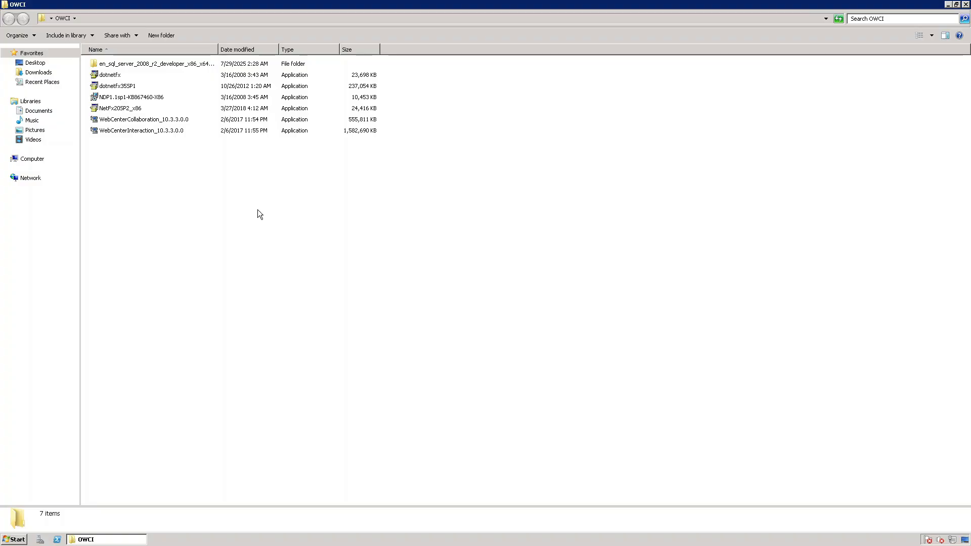
Launch the WebCenterInteraction_10.3.3.0.0 installer and accept C:\Oracle\Middleware\wci as the installation folder.
{"action": "double_click", "coordinate": [172, 131]}
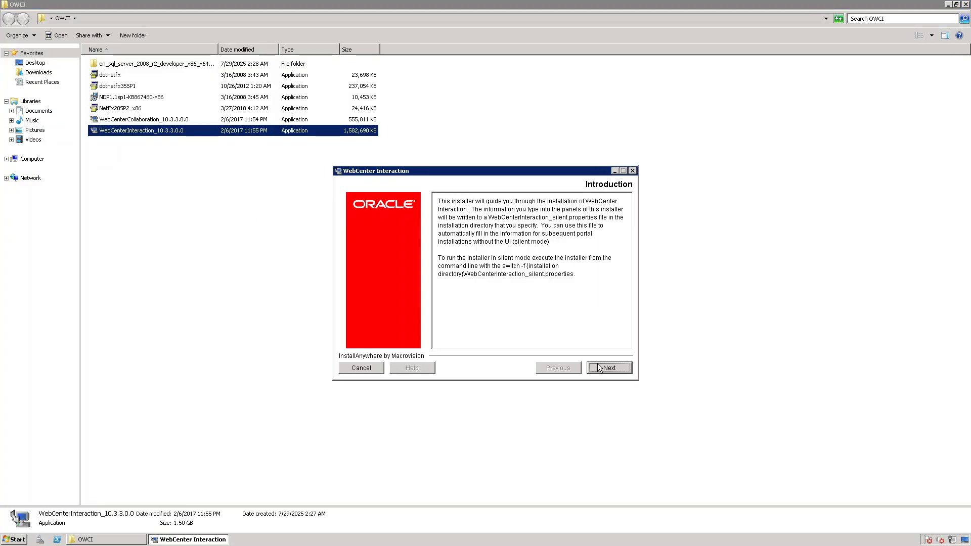
{"action": "left_click", "coordinate": [603, 367]}
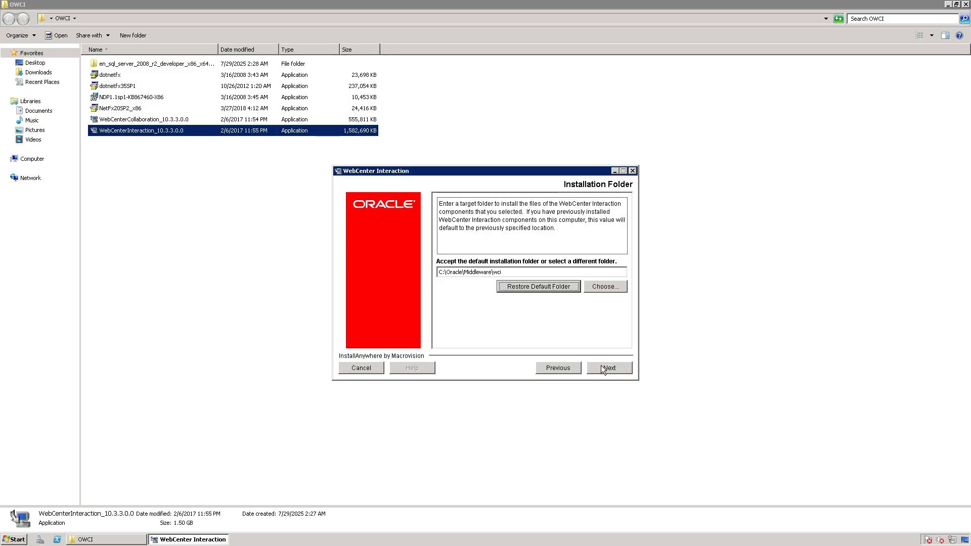
{"action": "left_click", "coordinate": [602, 366]}
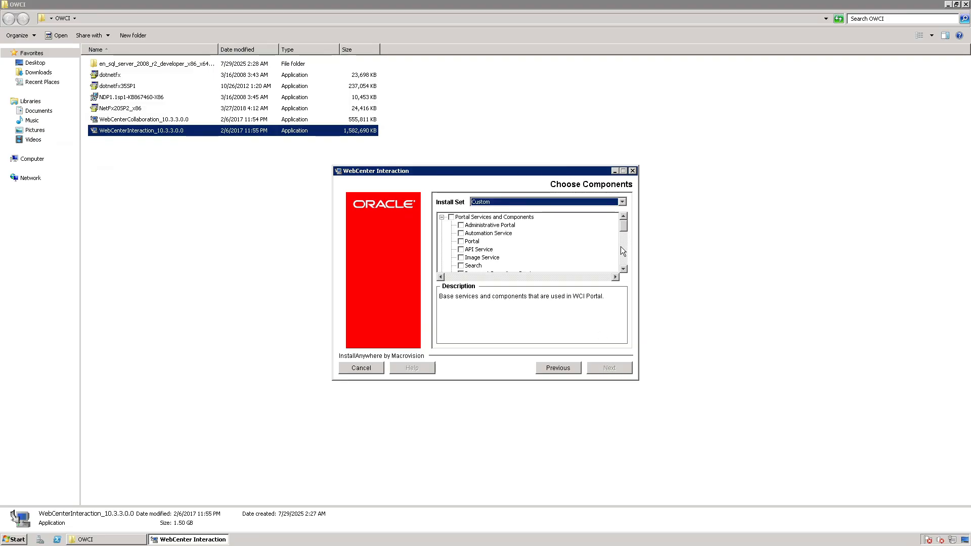
Choose the Complete Portal install set and let the installer launch the Microsoft Visual C++ Redistributable setup.
{"action": "left_click", "coordinate": [623, 269]}
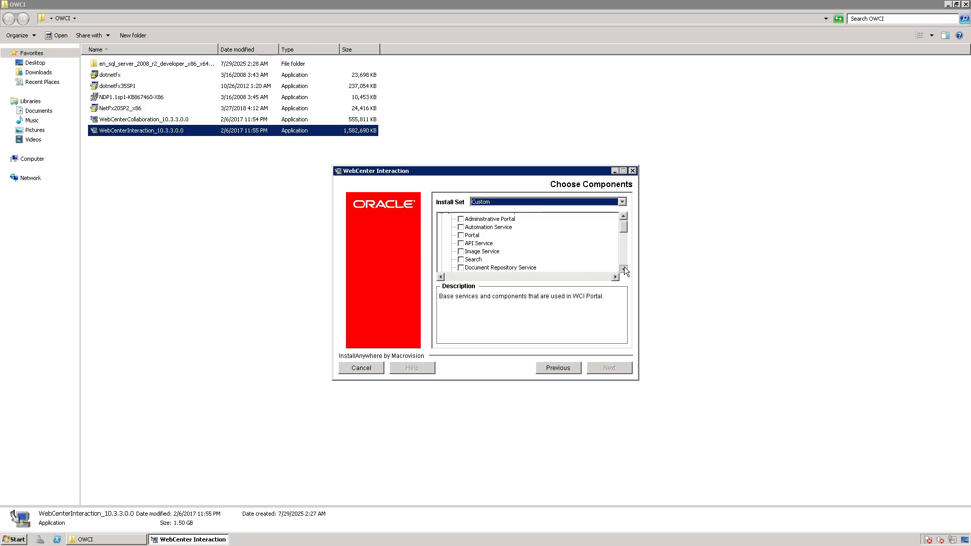
{"action": "mouse_move", "coordinate": [623, 226]}
{"action": "left_mouse_down"}
{"action": "mouse_move", "coordinate": [623, 262]}
{"action": "mouse_move", "coordinate": [623, 208]}
{"action": "left_mouse_up"}
{"action": "left_click", "coordinate": [621, 202]}
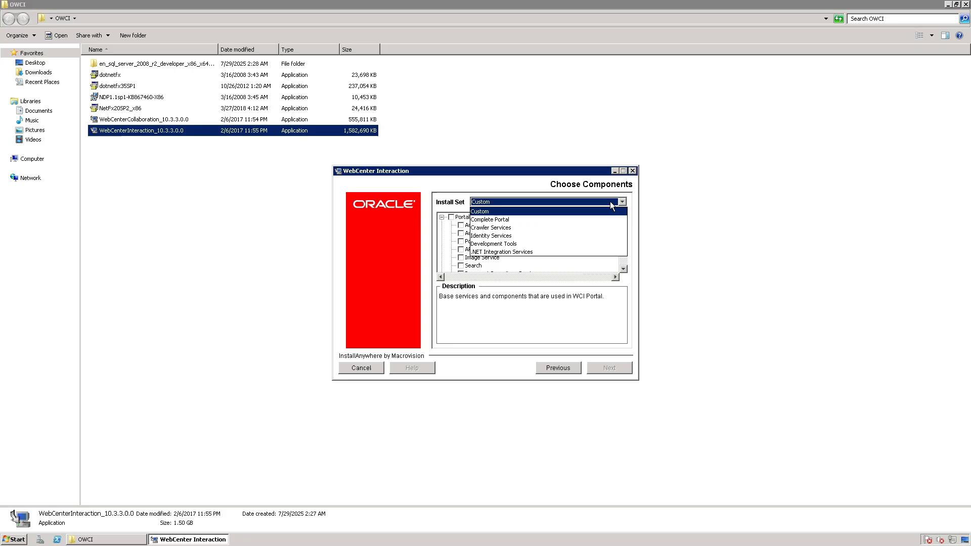
{"action": "left_click", "coordinate": [504, 220]}
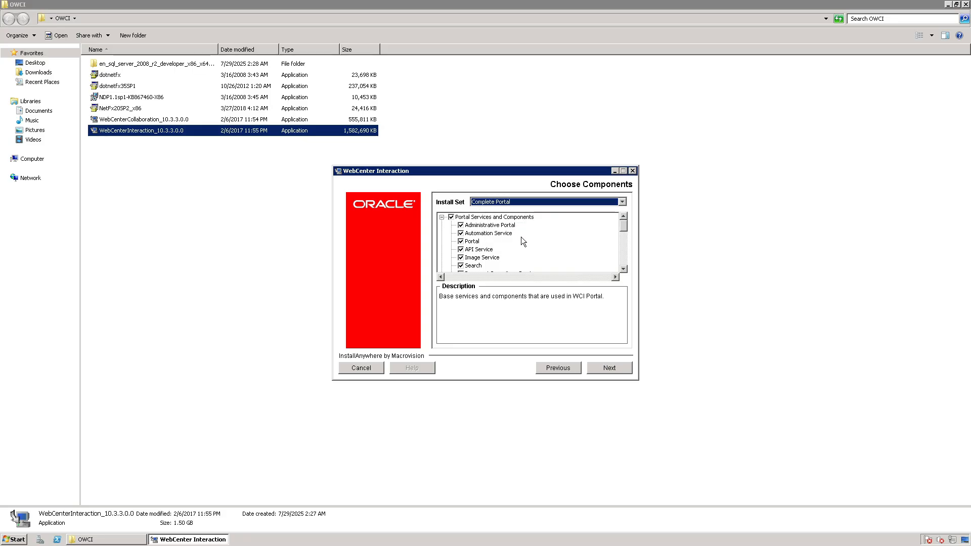
{"action": "left_click", "coordinate": [607, 367]}
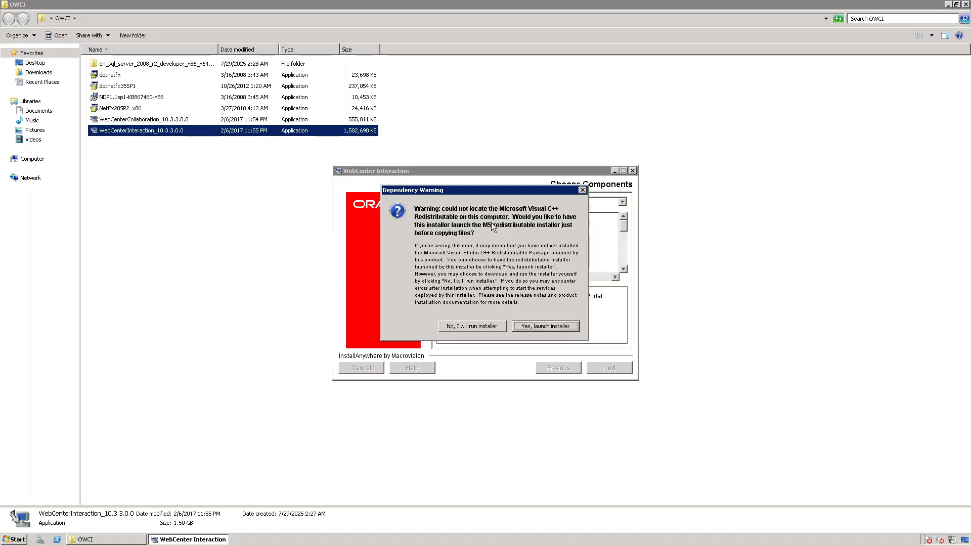
{"action": "left_click", "coordinate": [539, 325]}
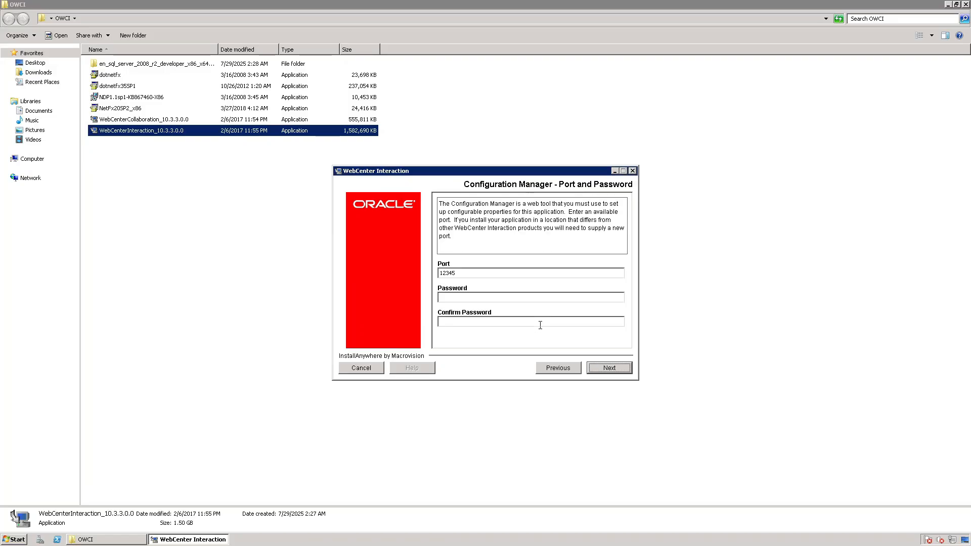
Enter and confirm the Configuration Manager password, keeping port 12345, and continue the setup.
{"action": "left_click", "coordinate": [486, 297]}
{"action": "type", "text": "****"}
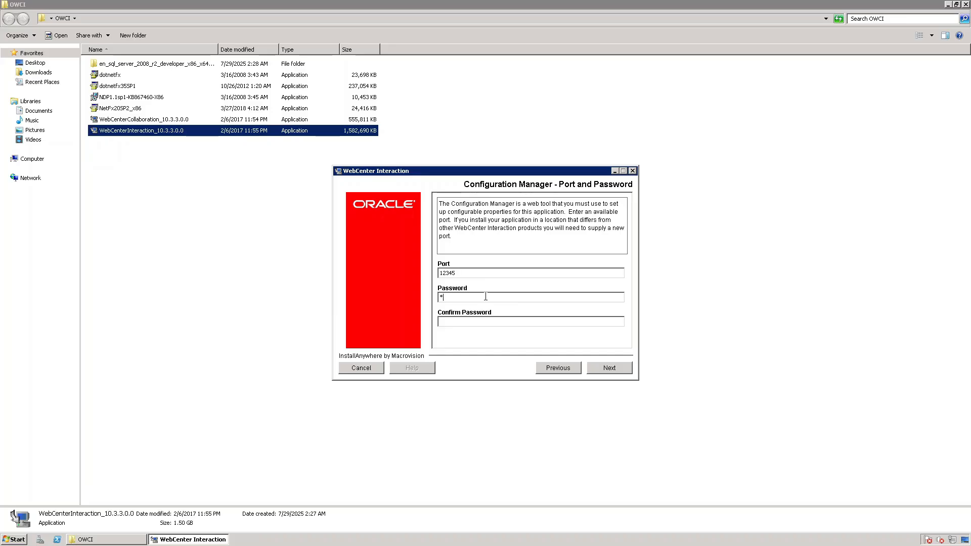
{"action": "type", "text": "******"}
{"action": "key", "text": "Tab"}
{"action": "type", "text": "***********"}
{"action": "left_click", "coordinate": [608, 366]}
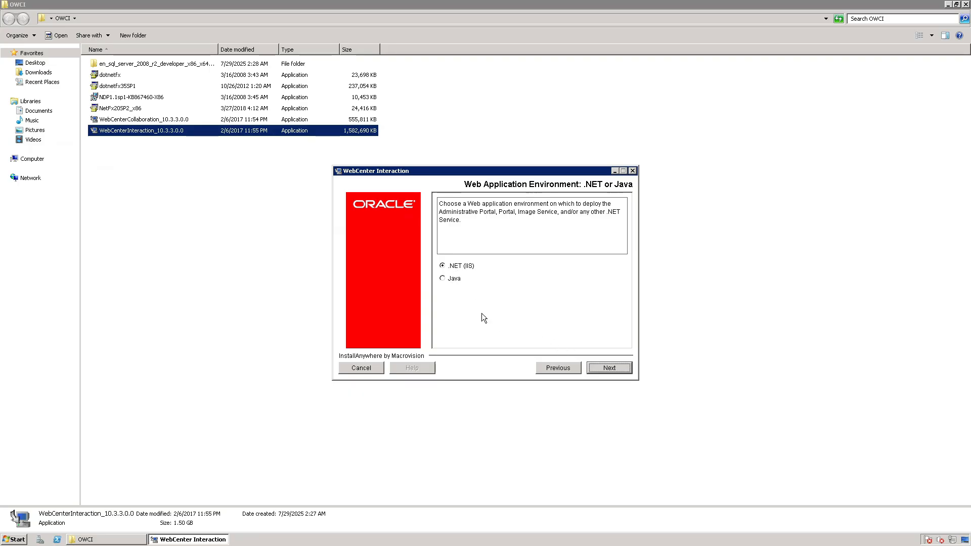
{"action": "left_click", "coordinate": [443, 278]}
{"action": "left_click", "coordinate": [604, 368]}
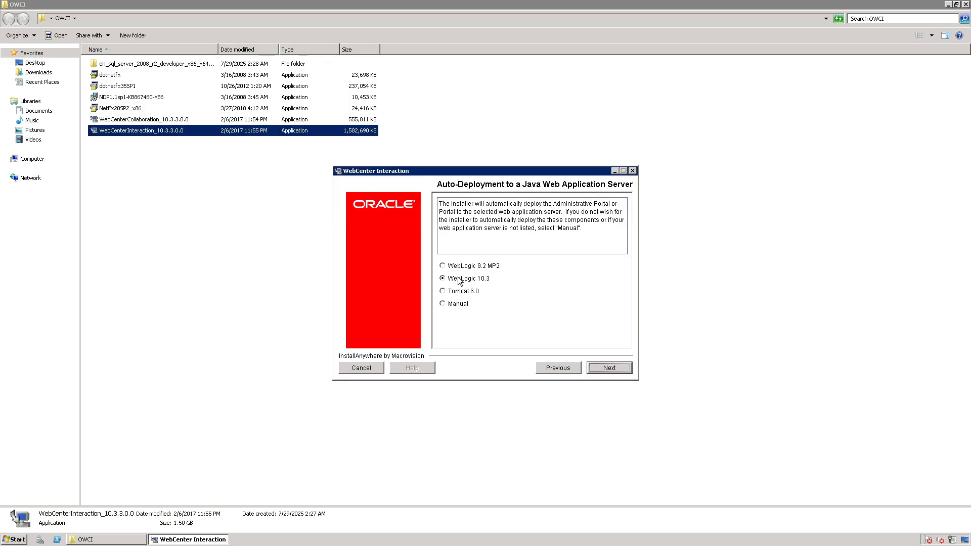
{"action": "left_click", "coordinate": [552, 368]}
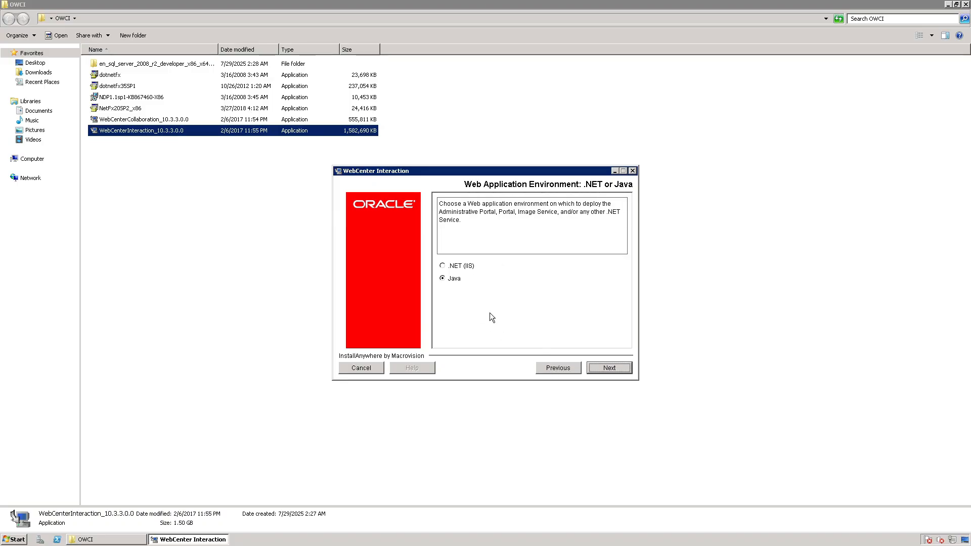
Select .NET (IIS) as the web application environment and deploy the product to the Default Web Site.
{"action": "left_click", "coordinate": [444, 266]}
{"action": "left_click", "coordinate": [607, 368]}
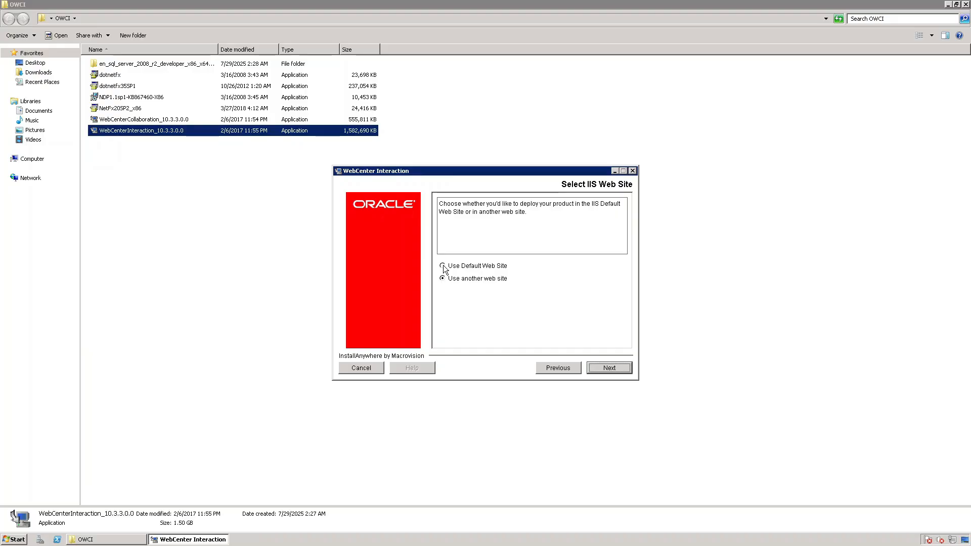
{"action": "left_click", "coordinate": [444, 266]}
{"action": "left_click", "coordinate": [605, 368]}
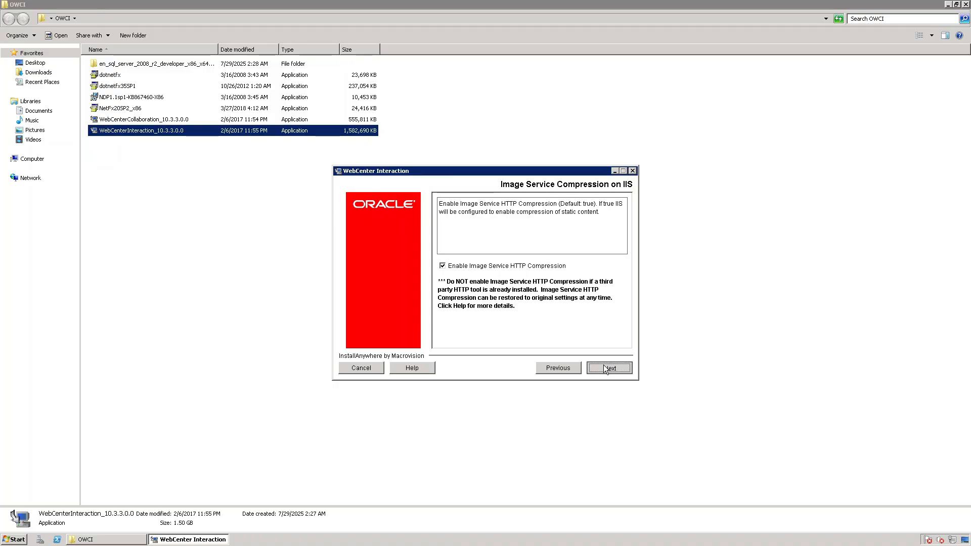
Keep Image Service HTTP compression enabled and configure a single stand-alone search node with the suggested node name oracelwci01.
{"action": "left_click", "coordinate": [604, 368]}
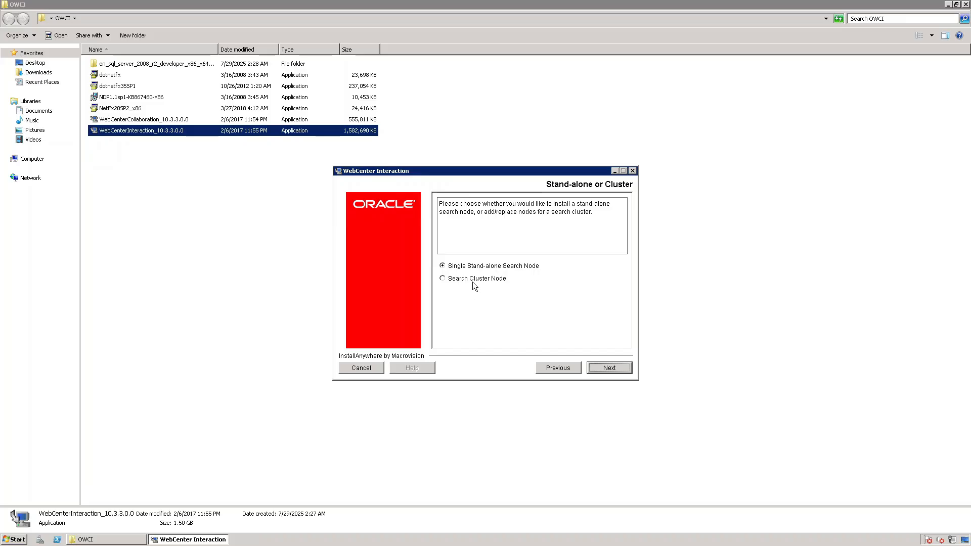
{"action": "left_click", "coordinate": [610, 367]}
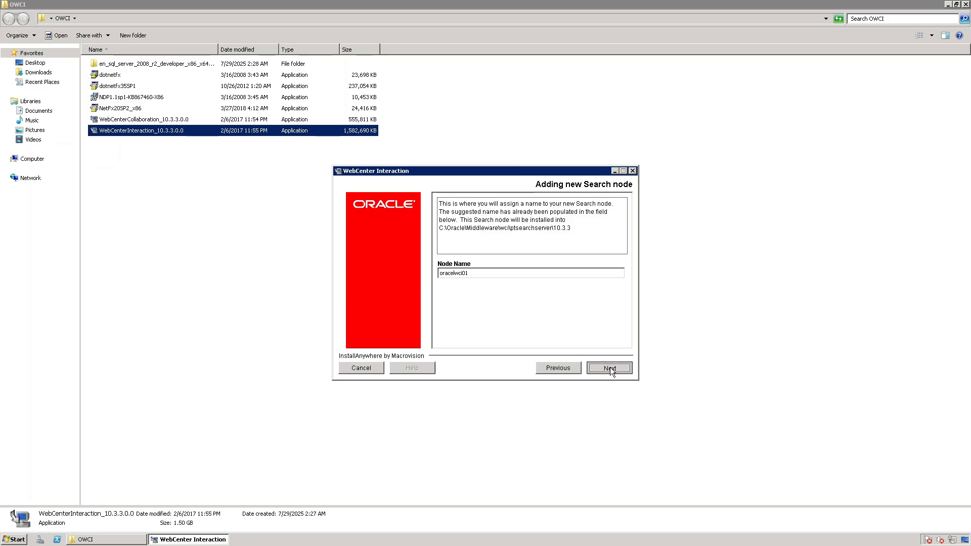
{"action": "left_click", "coordinate": [610, 367]}
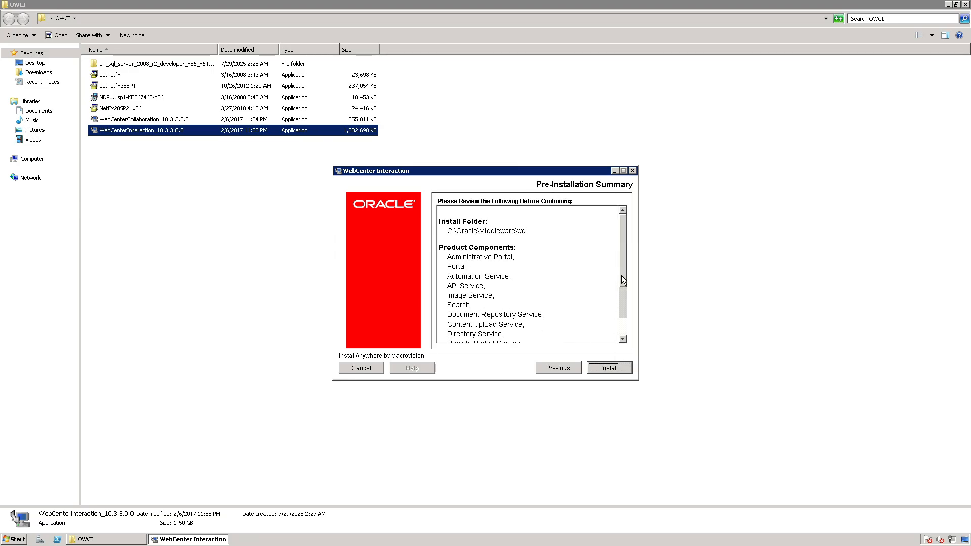
Review the pre-installation summary and start the WebCenter Interaction installation.
{"action": "left_click_drag", "start_coordinate": [621, 275], "coordinate": [620, 336]}
{"action": "left_click", "coordinate": [608, 368]}
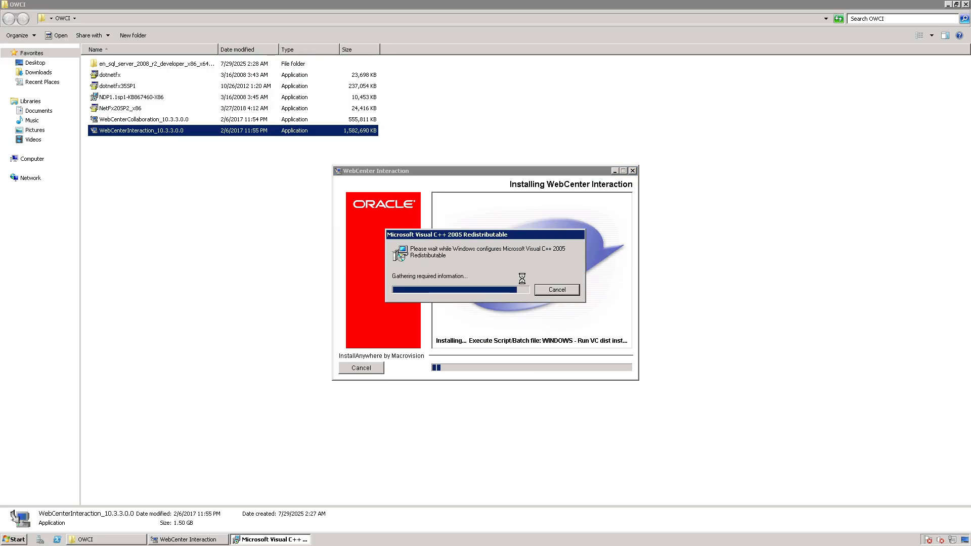
Open the Windows Services console with services.msc and maximize its window.
{"action": "left_click", "coordinate": [12, 540]}
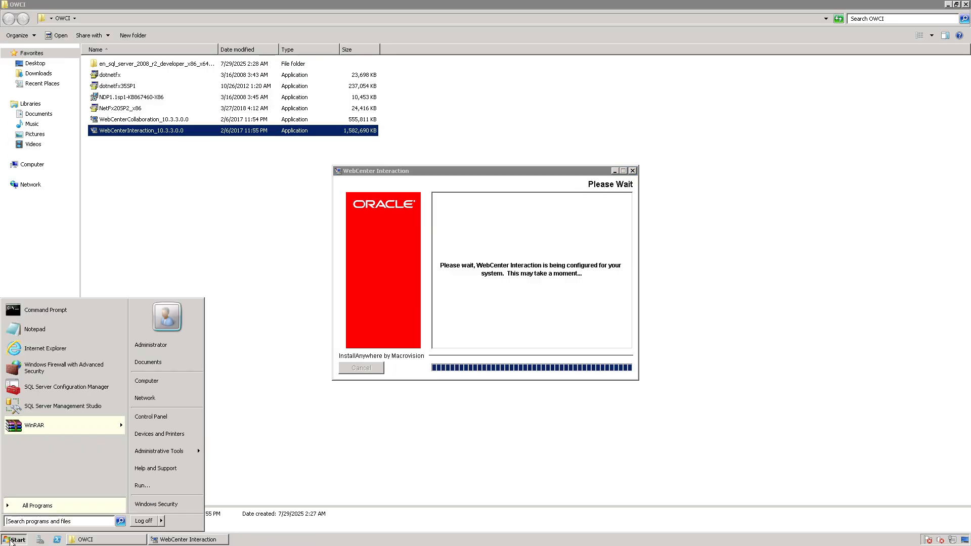
{"action": "type", "text": "services.msc"}
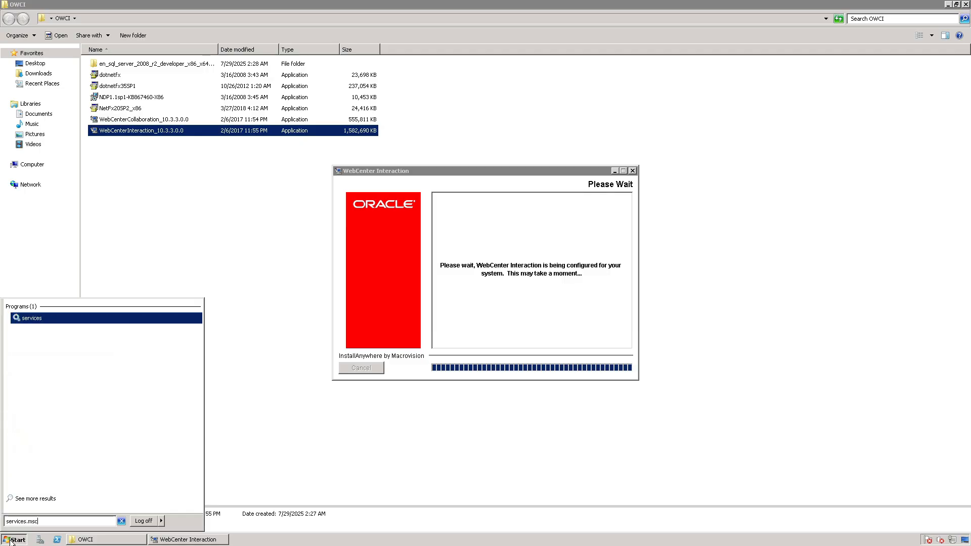
{"action": "key", "text": "Return"}
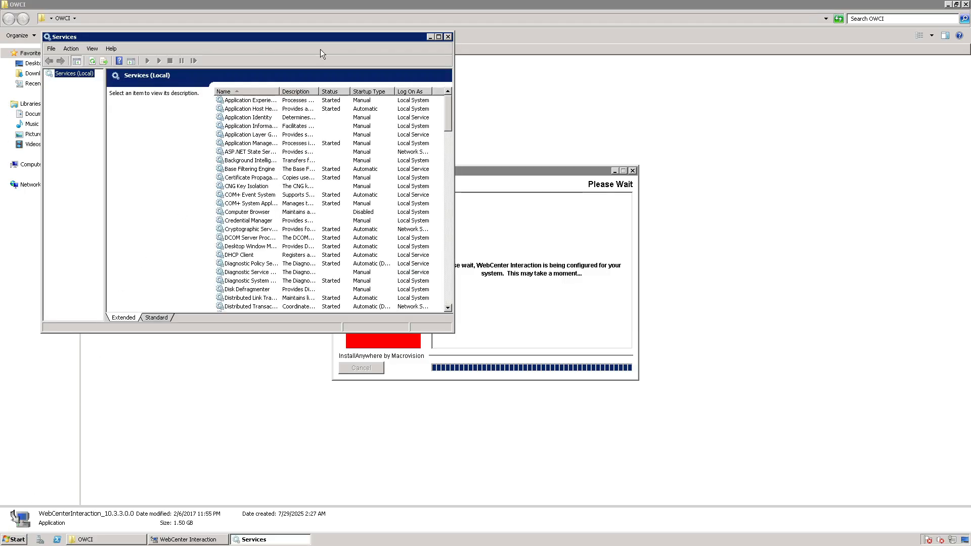
{"action": "left_click", "coordinate": [438, 36]}
Locate the Oracle WCI services in the services list and widen the Name column to read them.
{"action": "left_click", "coordinate": [209, 214]}
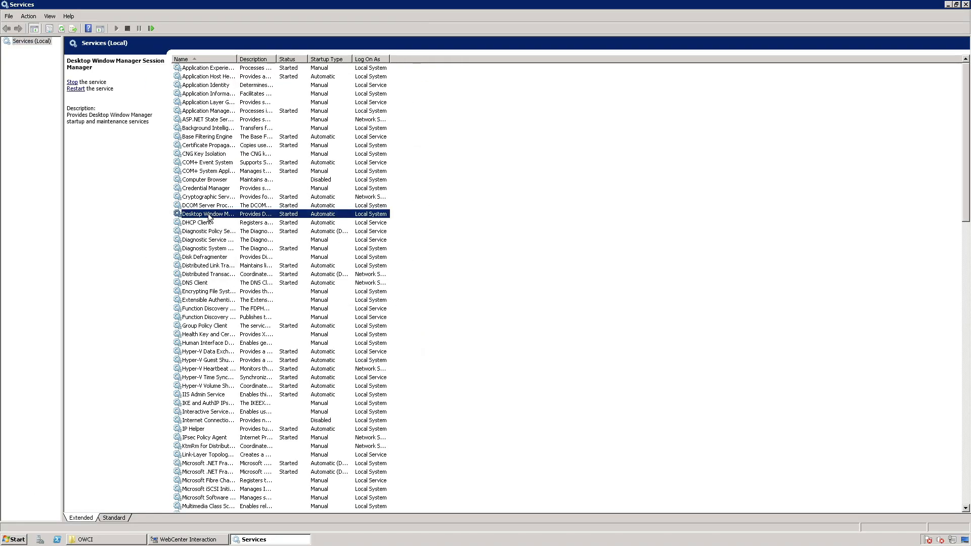
{"action": "key", "text": "o"}
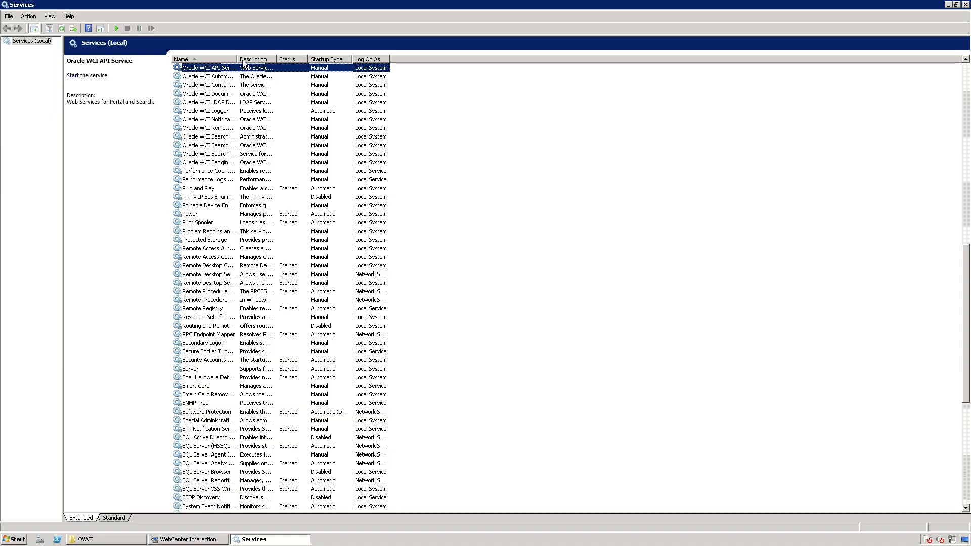
{"action": "left_click_drag", "start_coordinate": [236, 55], "coordinate": [258, 56]}
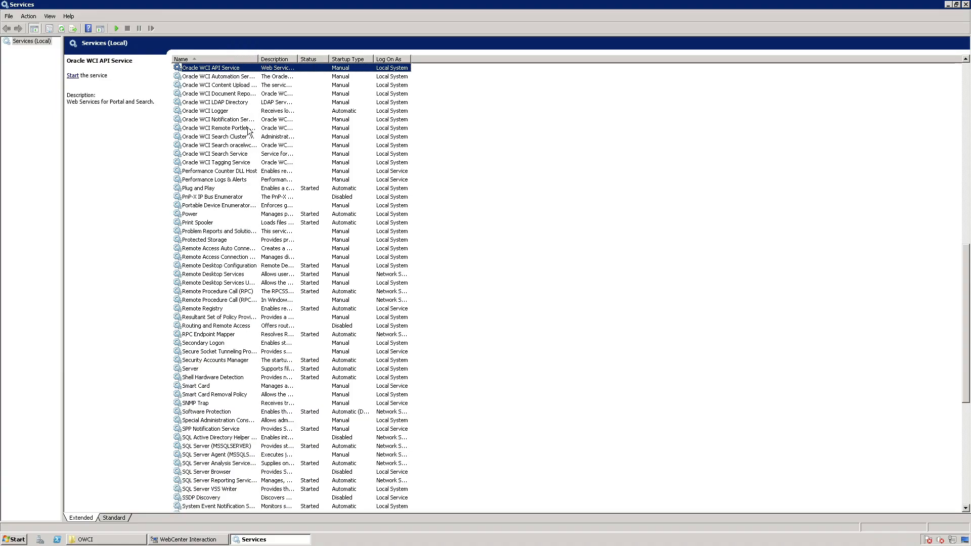
{"action": "left_click", "coordinate": [234, 129]}
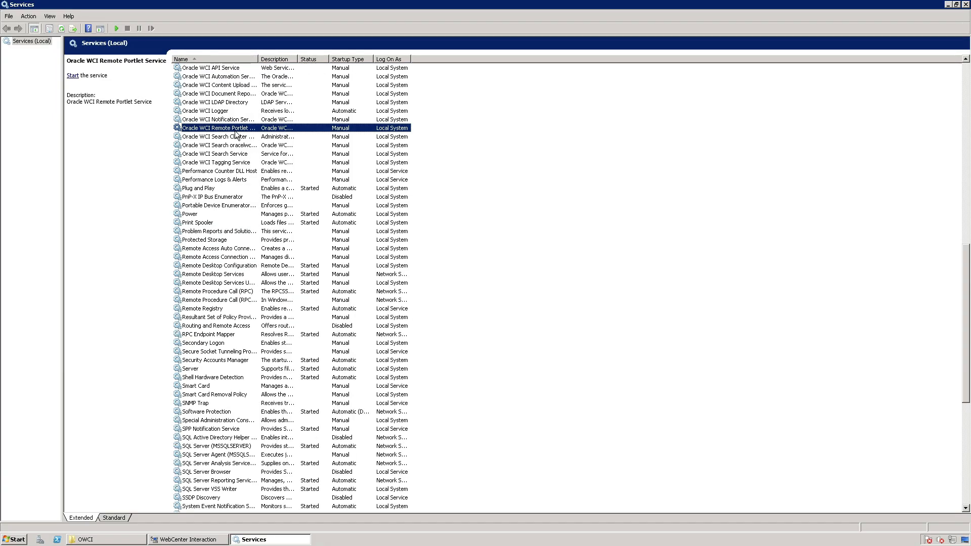
{"action": "scroll", "coordinate": [234, 134], "scroll_direction": "up", "scroll_amount": 3}
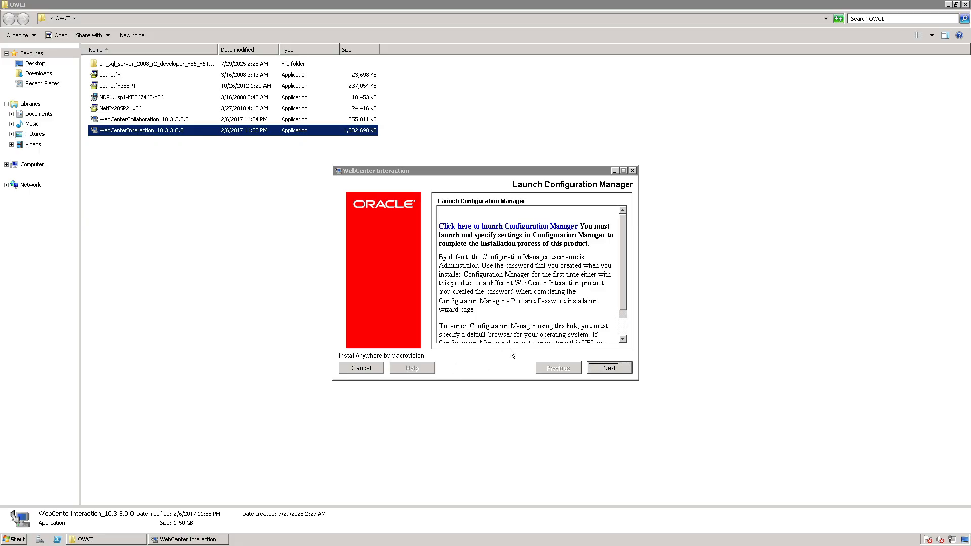
Answer Yes to the application settings confirmation and finish the WebCenter Interaction installer with a system restart.
{"action": "left_click", "coordinate": [516, 357]}
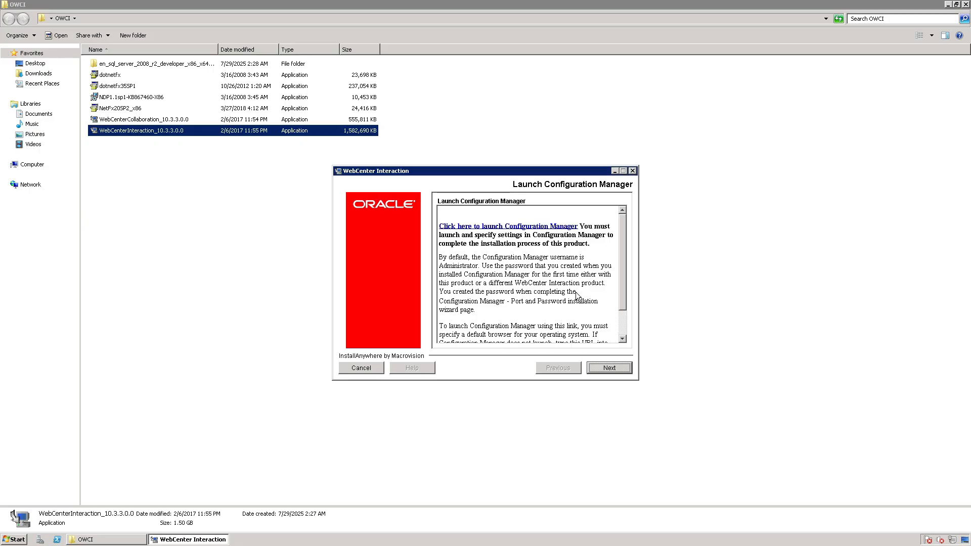
{"action": "left_click", "coordinate": [610, 367]}
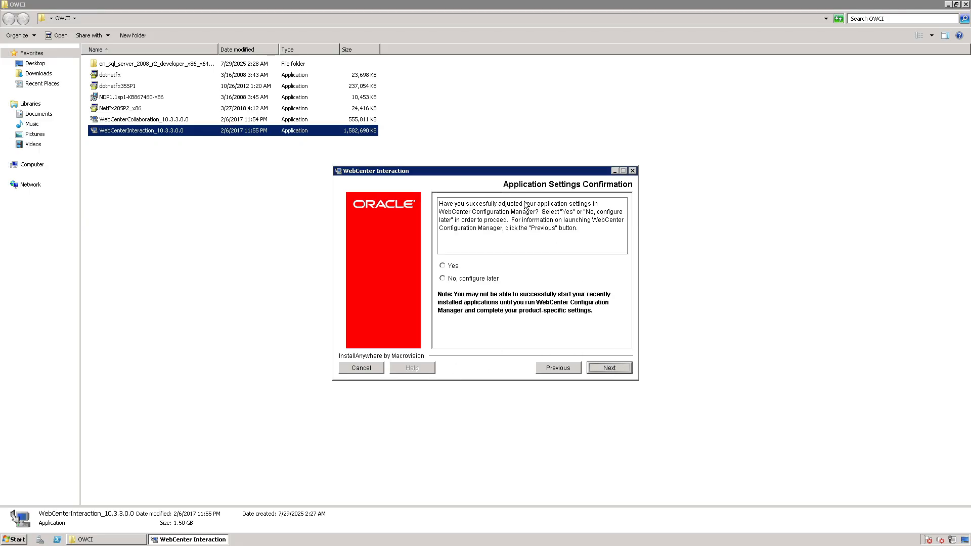
{"action": "left_click", "coordinate": [450, 265]}
{"action": "left_click", "coordinate": [599, 367]}
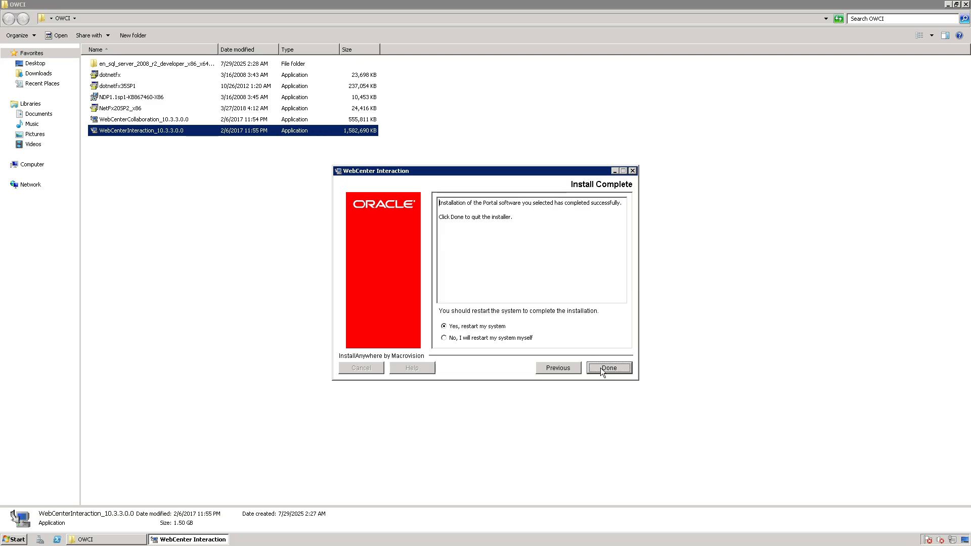
{"action": "left_click", "coordinate": [607, 369]}
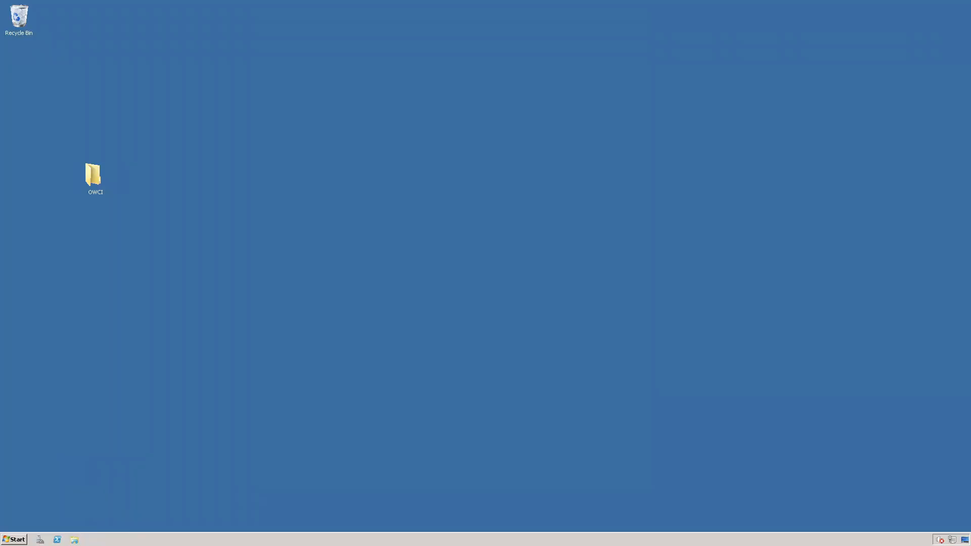
Open the Oracle WebCenter Configuration Manager login page from the installed Oracle programs and permanently dismiss the intranet settings notification.
{"action": "left_click", "coordinate": [14, 539]}
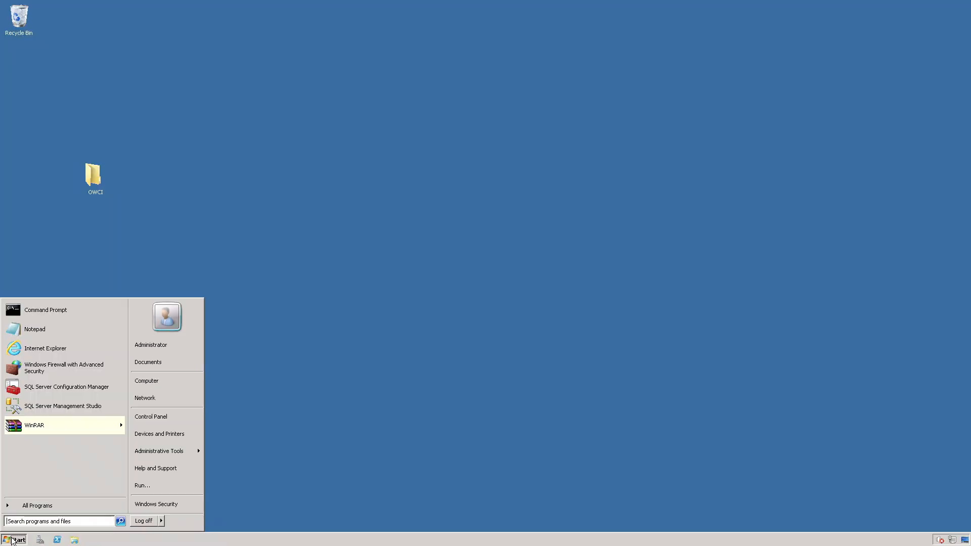
{"action": "left_click", "coordinate": [39, 503]}
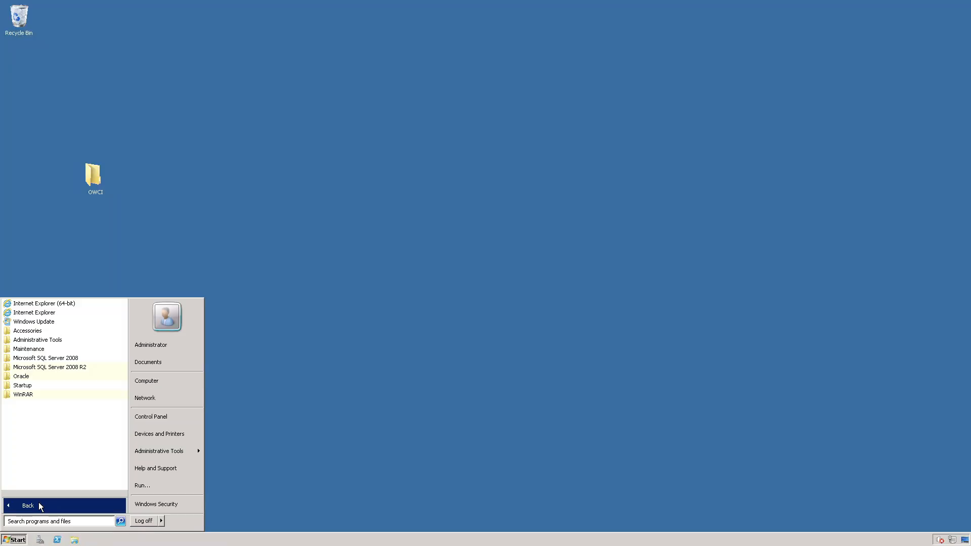
{"action": "left_click", "coordinate": [32, 378]}
{"action": "left_click", "coordinate": [46, 386]}
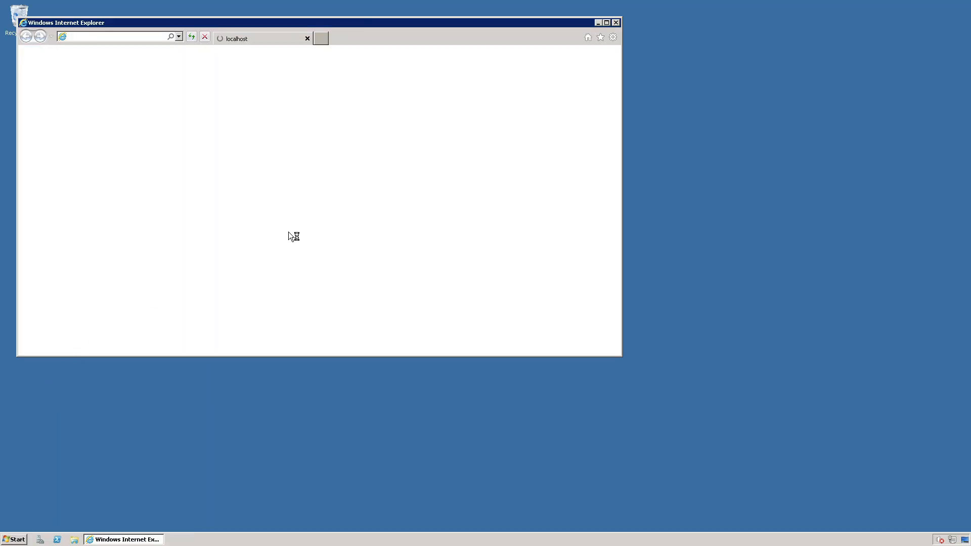
{"action": "left_click", "coordinate": [135, 184]}
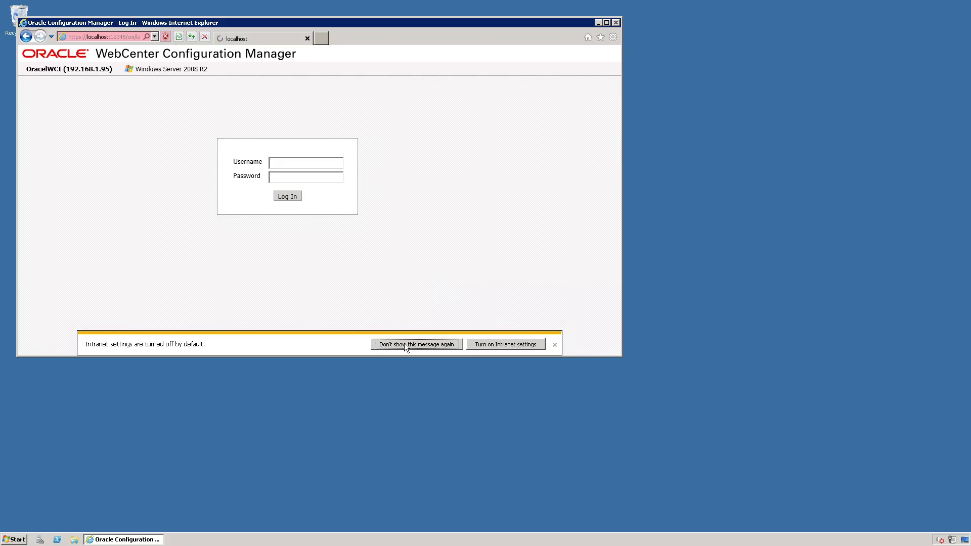
{"action": "left_click", "coordinate": [404, 343]}
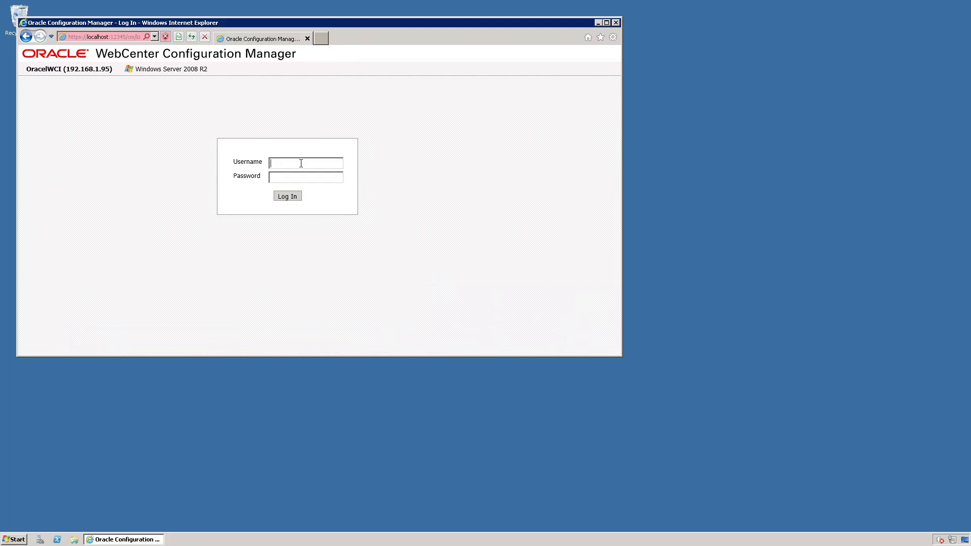
Log in as Administrator with the account password, decline to have the browser remember it, and maximize the browser window.
{"action": "type", "text": "Administrator••••••••••"}
{"action": "key", "text": "Return"}
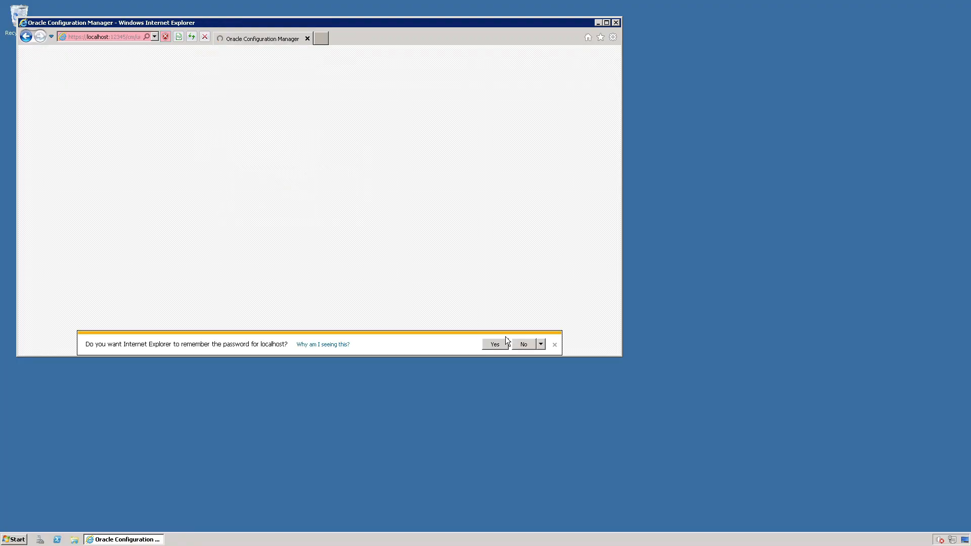
{"action": "left_click", "coordinate": [524, 345]}
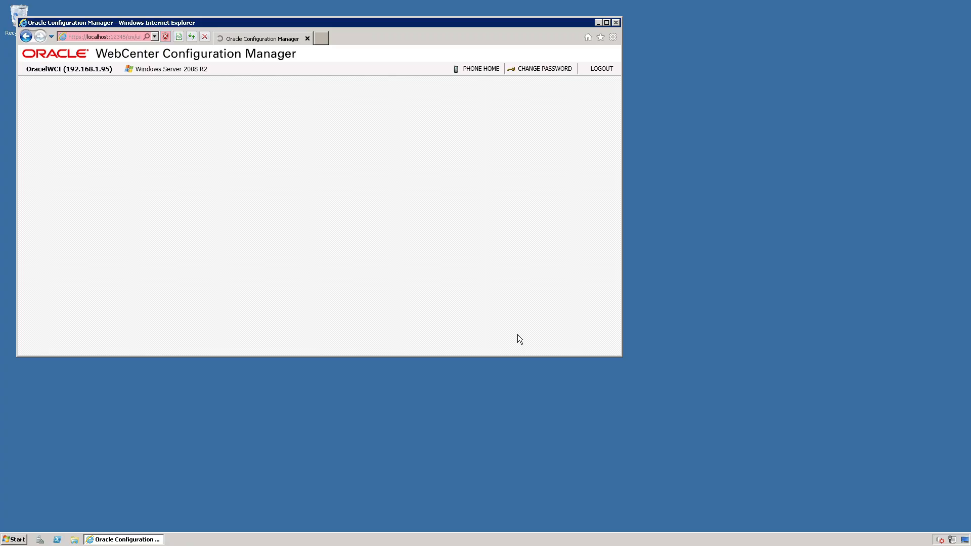
{"action": "left_click", "coordinate": [607, 22]}
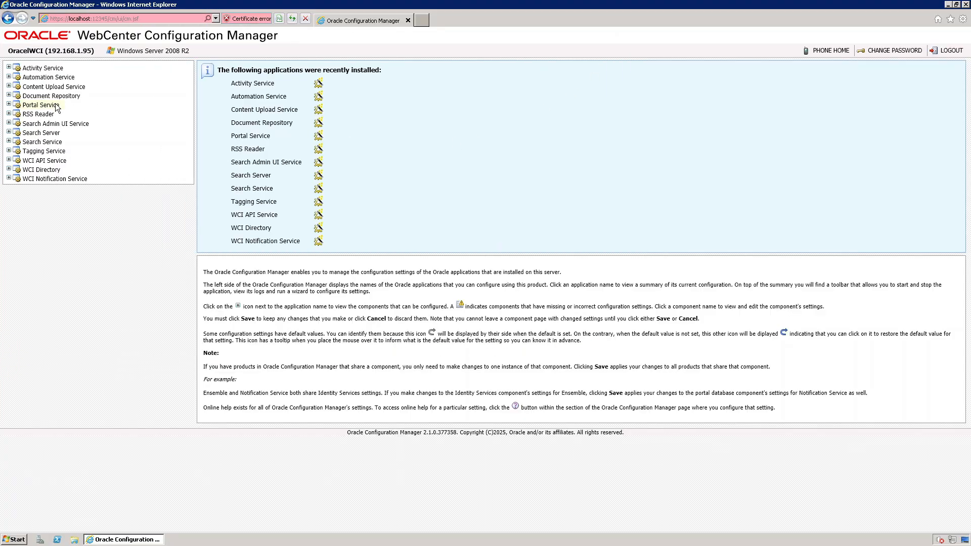
Find the Administrative Portal base URL in the Portal Service summary and open localhost//portal/server.pt in a new browser tab.
{"action": "left_click", "coordinate": [41, 105]}
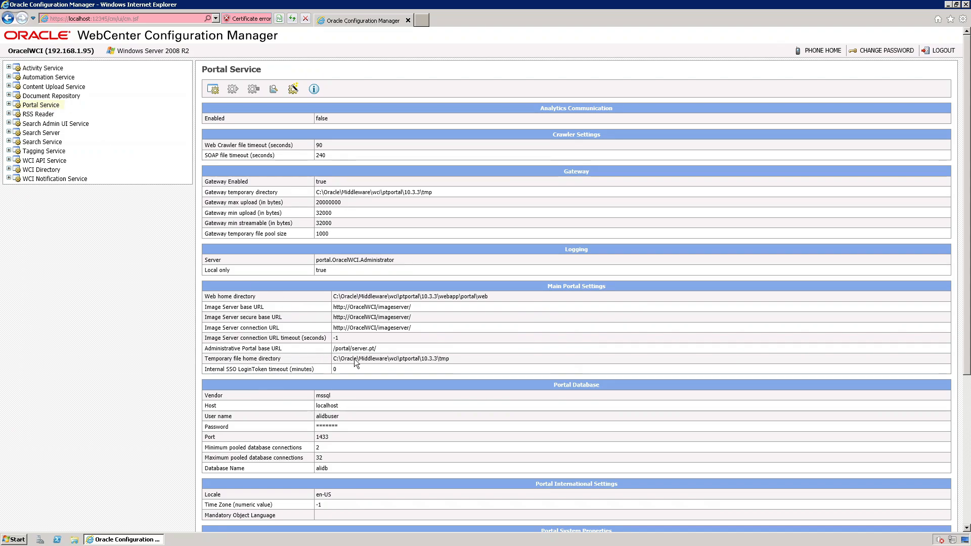
{"action": "left_click_drag", "start_coordinate": [334, 348], "coordinate": [416, 356]}
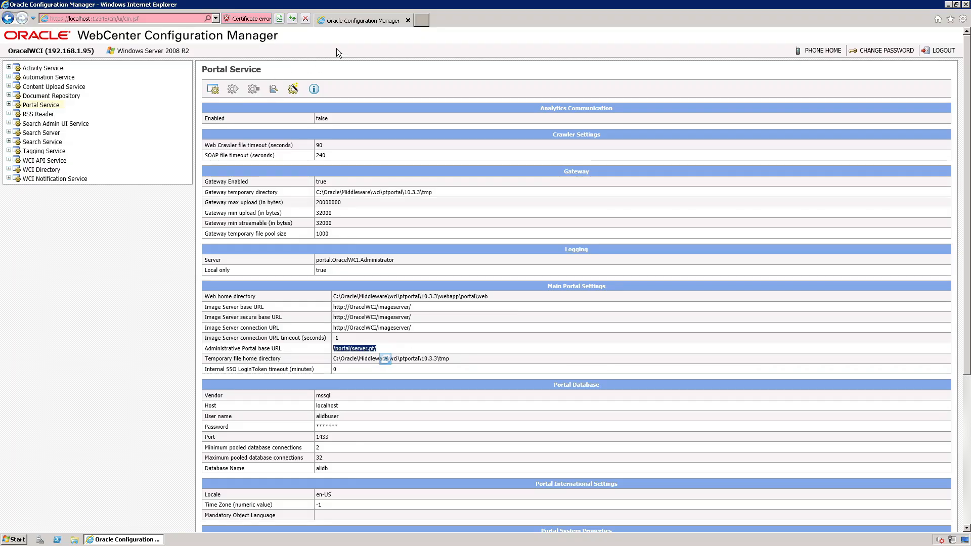
{"action": "left_click", "coordinate": [423, 19]}
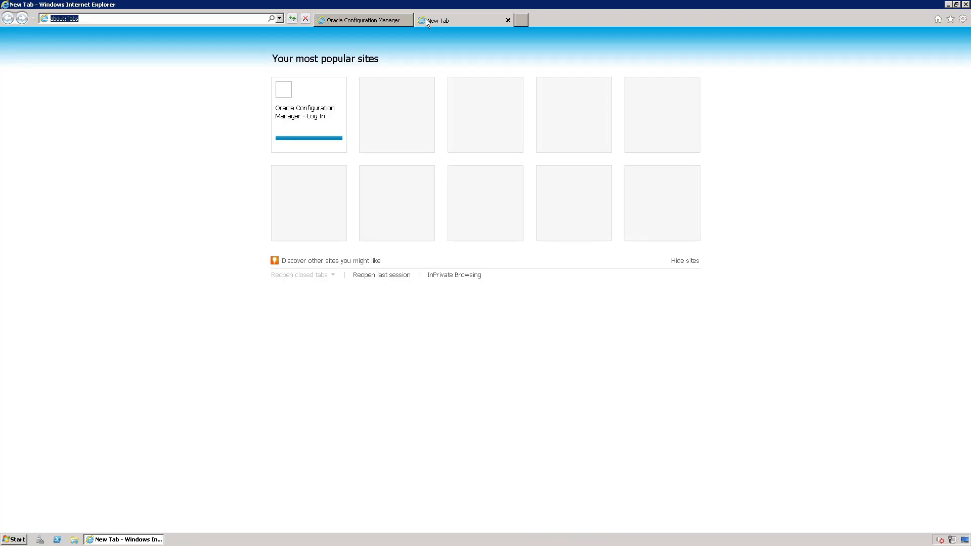
{"action": "type", "text": "localhost"}
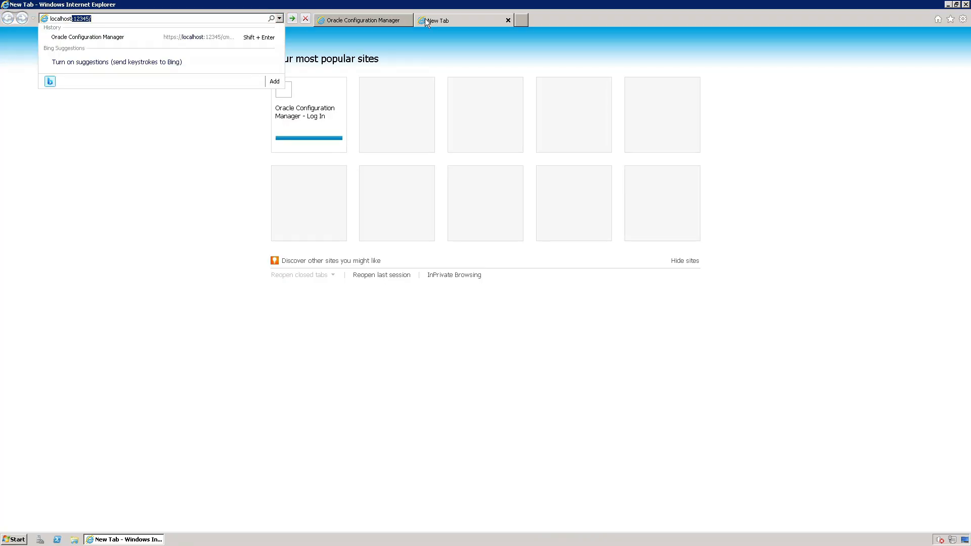
{"action": "type", "text": "/"}
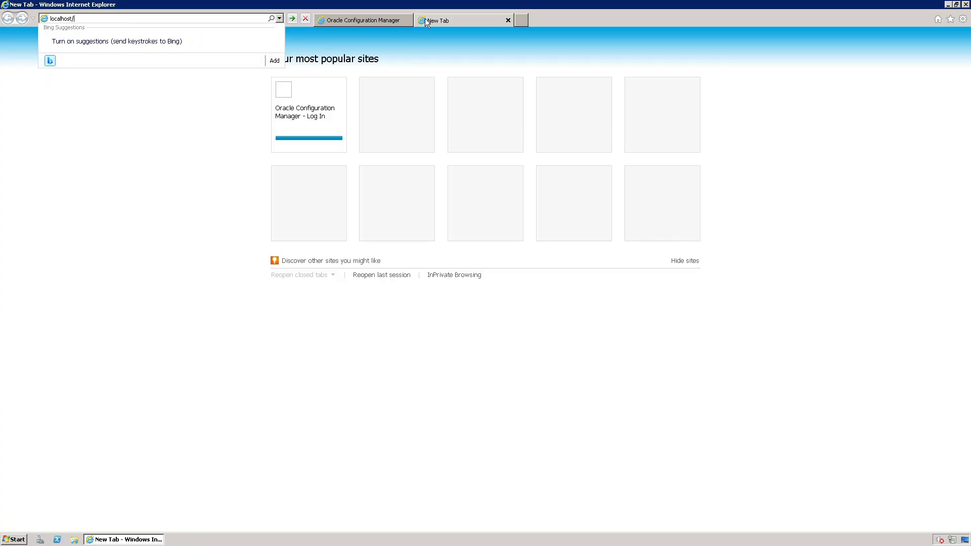
{"action": "type", "text": "/portal/server.pt/"}
{"action": "key", "text": "Return"}
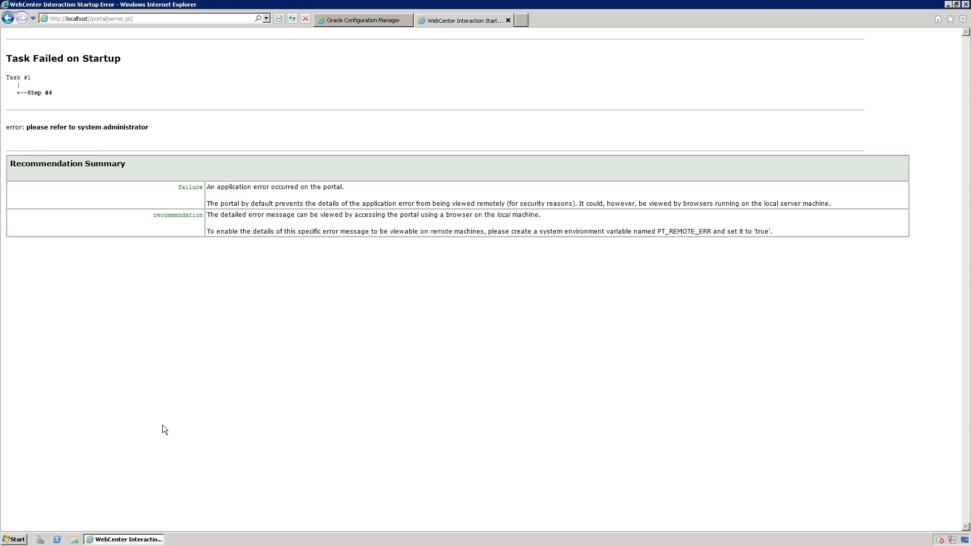
Browse in Windows Explorer to C:\Oracle\Middleware\wci\ptportal\10.3.3\bin and run the ptverify batch file.
{"action": "left_click", "coordinate": [76, 540]}
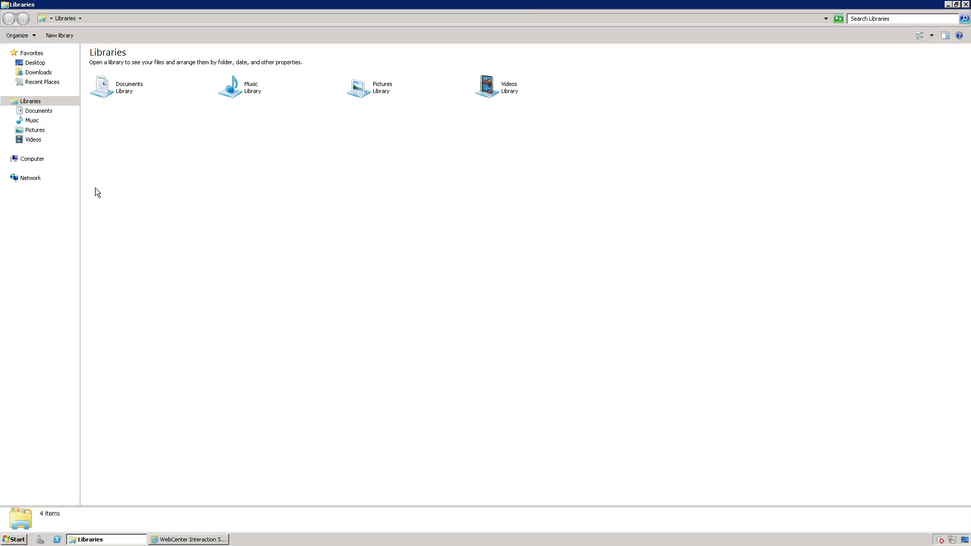
{"action": "left_click", "coordinate": [35, 160]}
{"action": "double_click", "coordinate": [194, 77]}
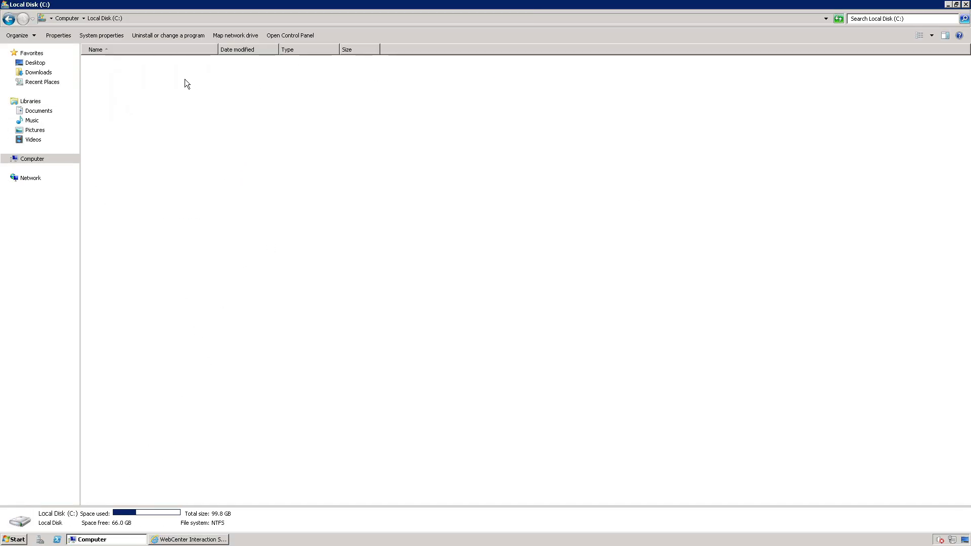
{"action": "left_click", "coordinate": [112, 78]}
{"action": "double_click", "coordinate": [113, 78]}
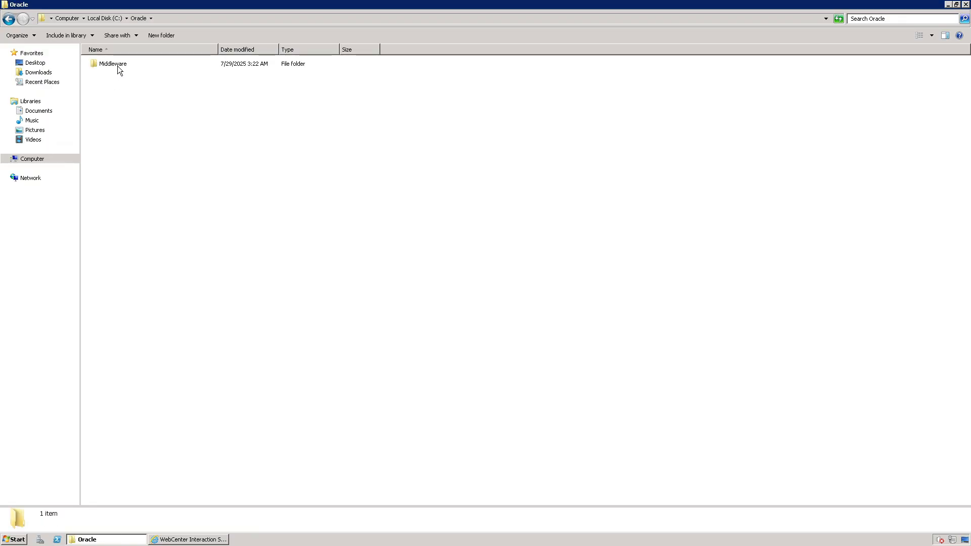
{"action": "double_click", "coordinate": [117, 66]}
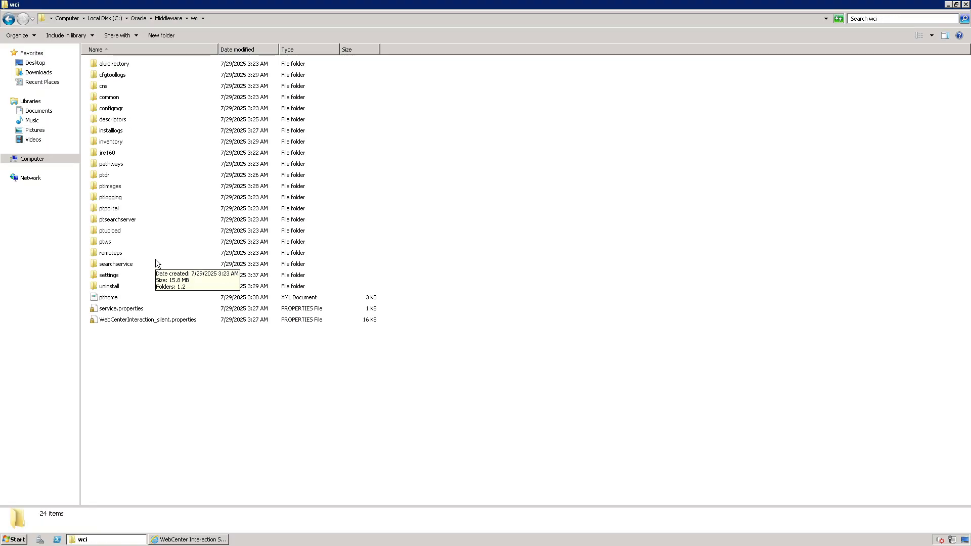
{"action": "double_click", "coordinate": [114, 211]}
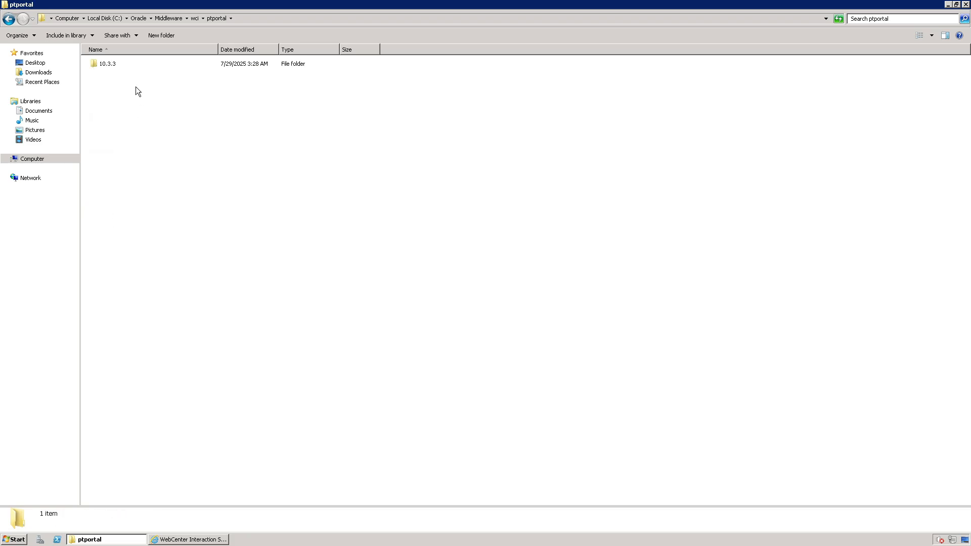
{"action": "double_click", "coordinate": [110, 65]}
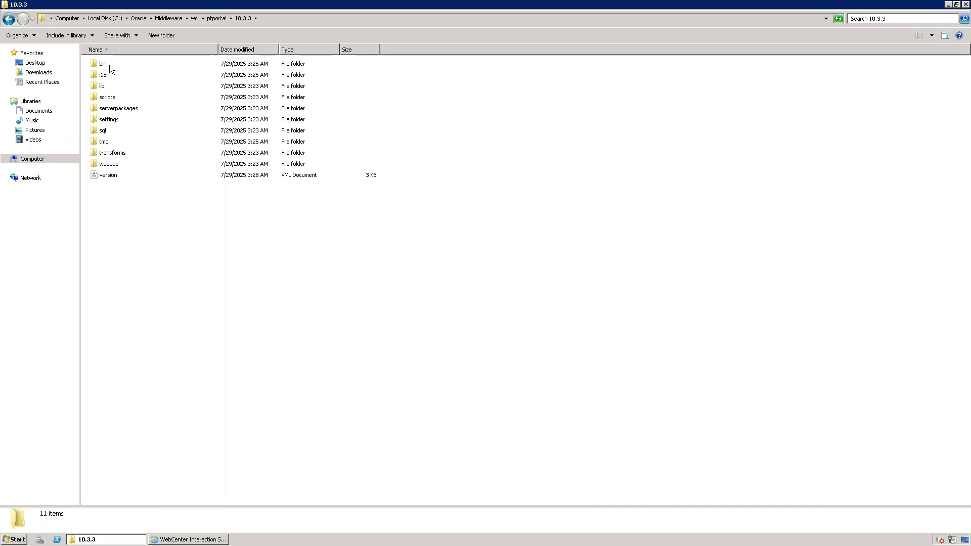
{"action": "double_click", "coordinate": [110, 65]}
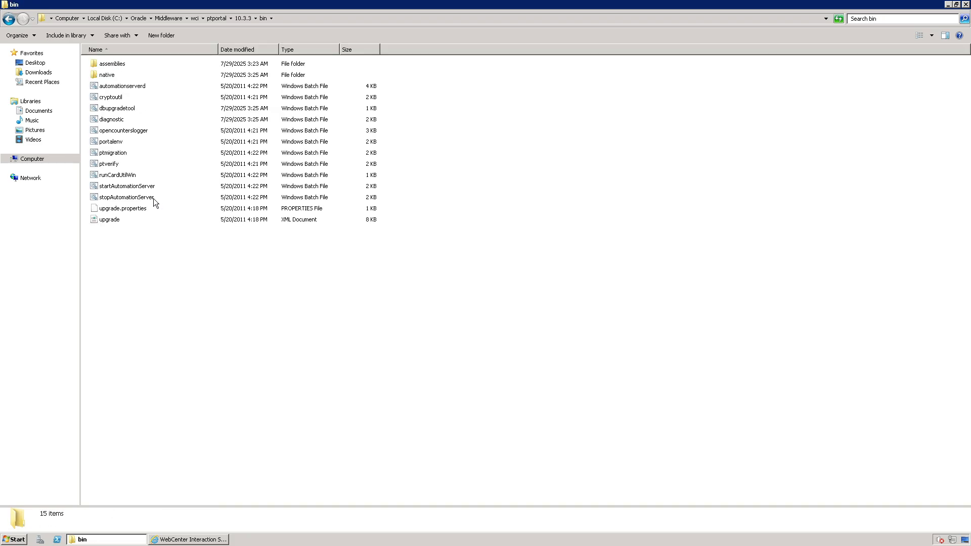
{"action": "double_click", "coordinate": [108, 164]}
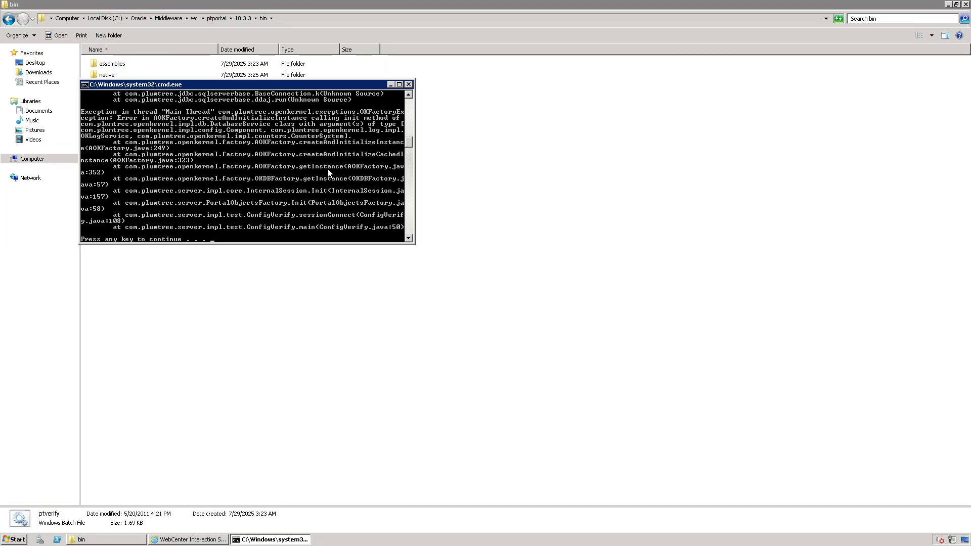
Examine the ptverify output from its beginning for the database settings and connection errors, then return to the browser.
{"action": "left_click", "coordinate": [398, 85]}
{"action": "scroll", "coordinate": [193, 209], "scroll_direction": "up", "scroll_amount": 2}
{"action": "scroll", "coordinate": [205, 100], "scroll_direction": "up", "scroll_amount": 15}
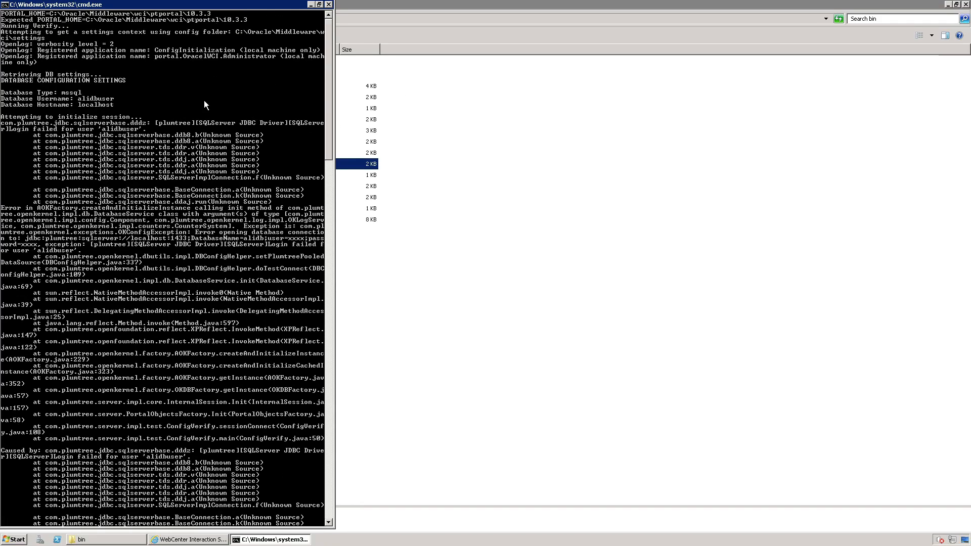
{"action": "double_click", "coordinate": [230, 5]}
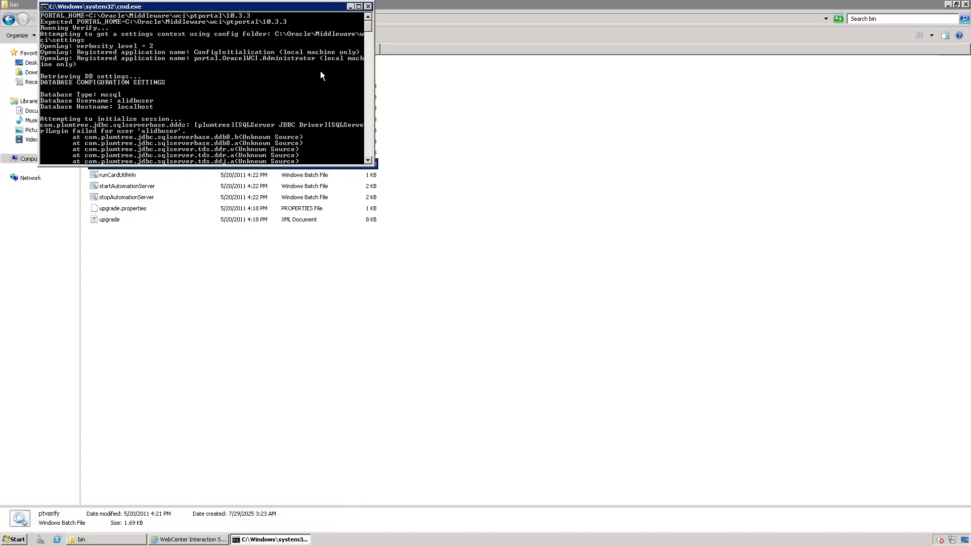
{"action": "left_click", "coordinate": [358, 7]}
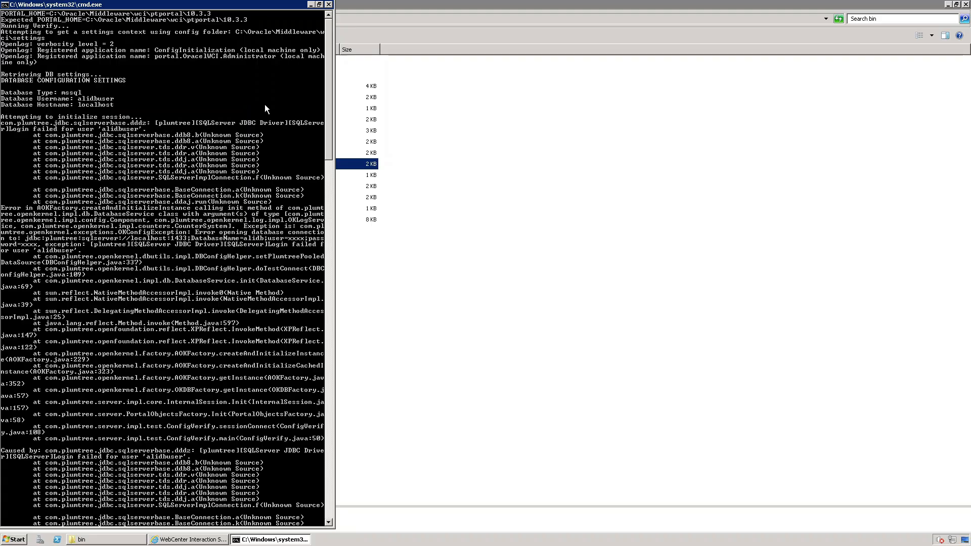
{"action": "mouse_move", "coordinate": [333, 6]}
{"action": "left_click", "coordinate": [390, 57]}
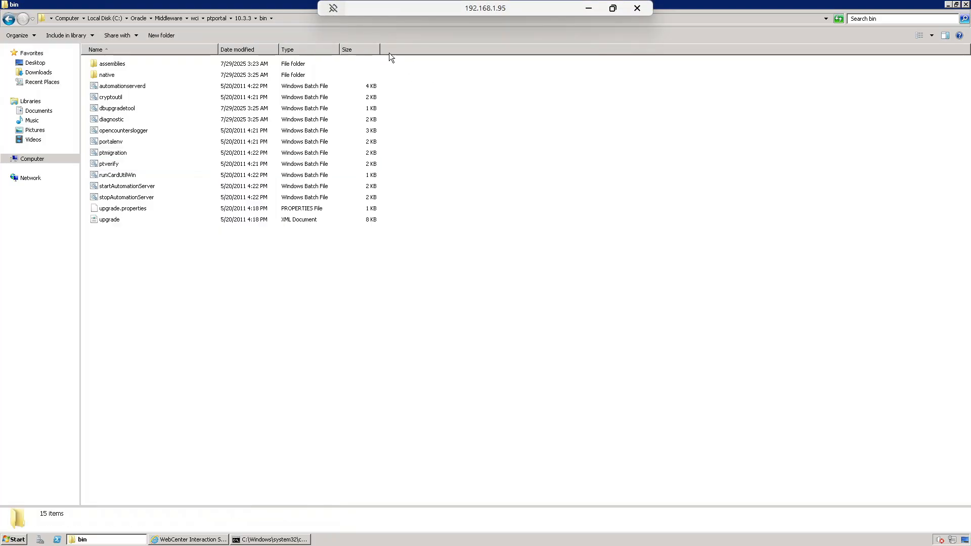
{"action": "left_click", "coordinate": [947, 4]}
{"action": "left_click", "coordinate": [431, 106]}
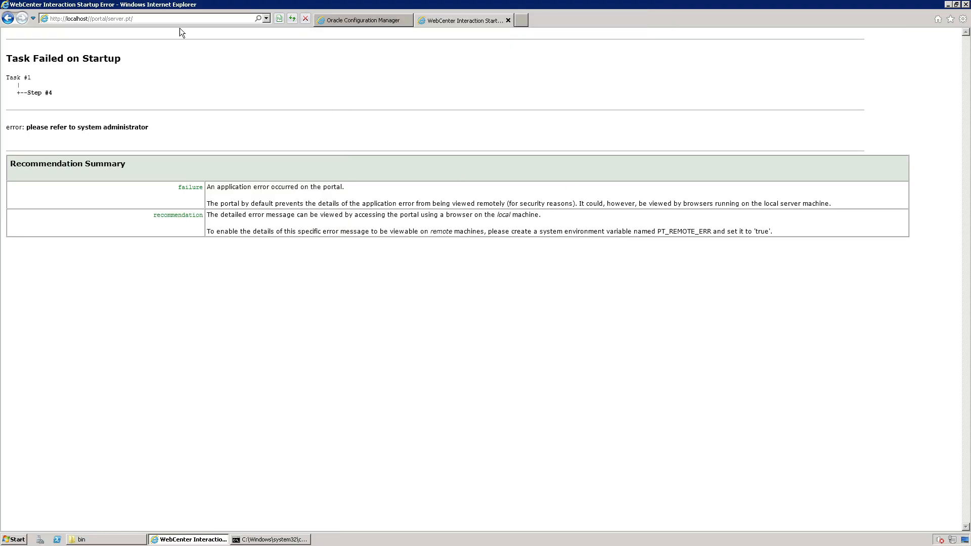
Review the Portal Database settings in the Portal Service summary of the Configuration Manager and start the Portal Service Wizard.
{"action": "left_click", "coordinate": [336, 23]}
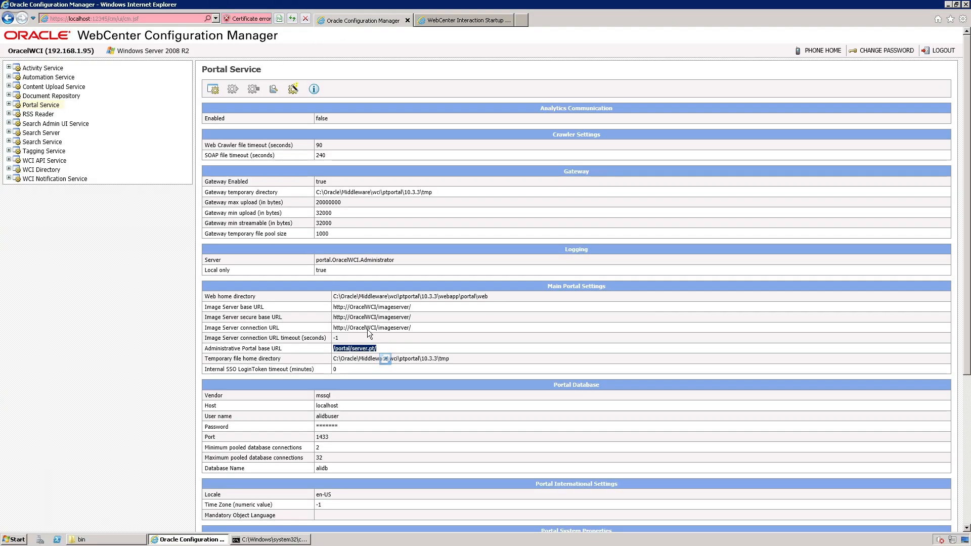
{"action": "scroll", "coordinate": [381, 383], "scroll_direction": "down", "scroll_amount": 3}
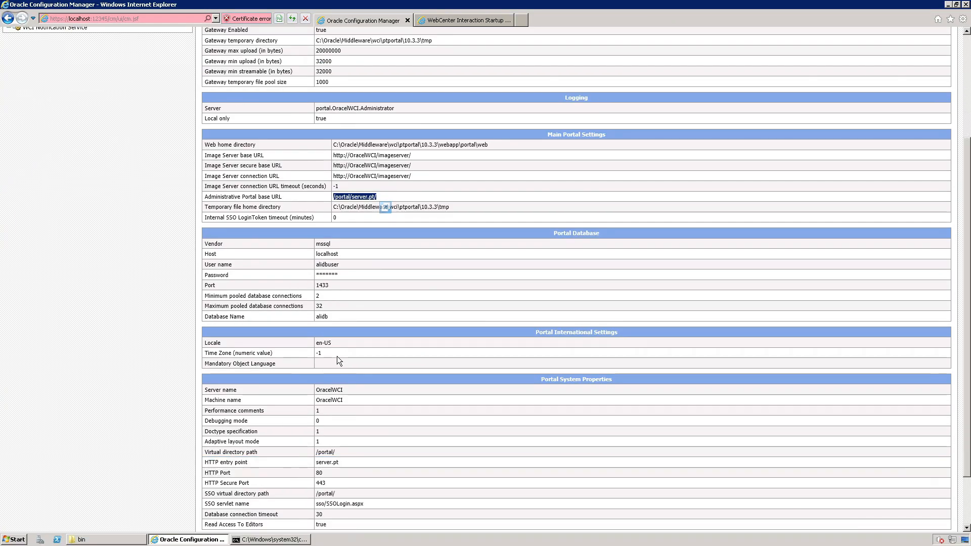
{"action": "left_click", "coordinate": [324, 272]}
{"action": "scroll", "coordinate": [360, 272], "scroll_direction": "up", "scroll_amount": 3}
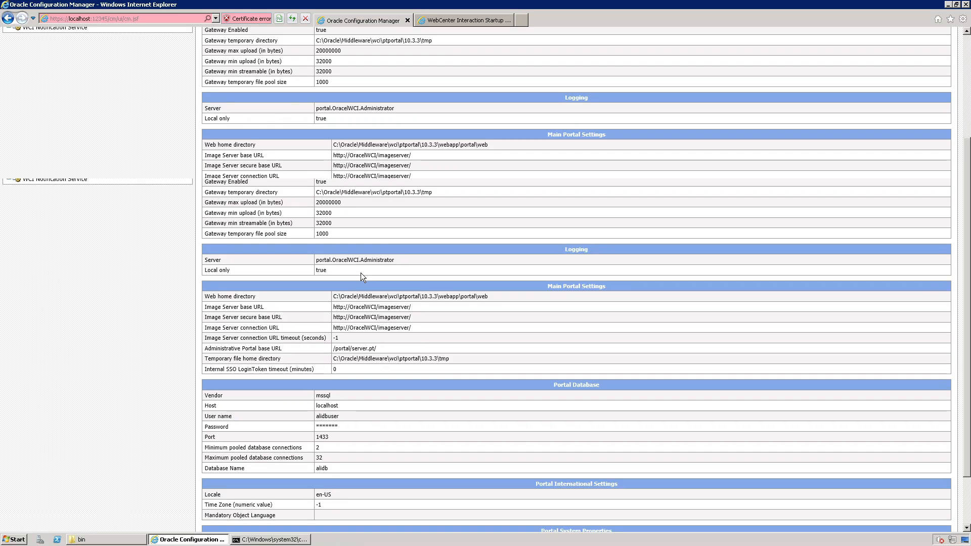
{"action": "left_click", "coordinate": [293, 89]}
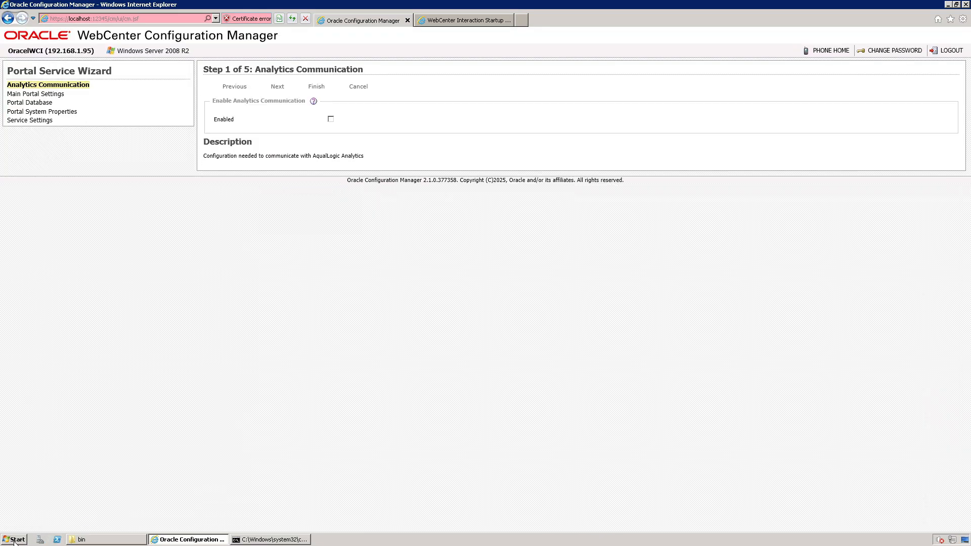
Open SQL Server Management Studio, connect to localhost as sa with the login password, and maximize its window.
{"action": "left_click", "coordinate": [14, 539]}
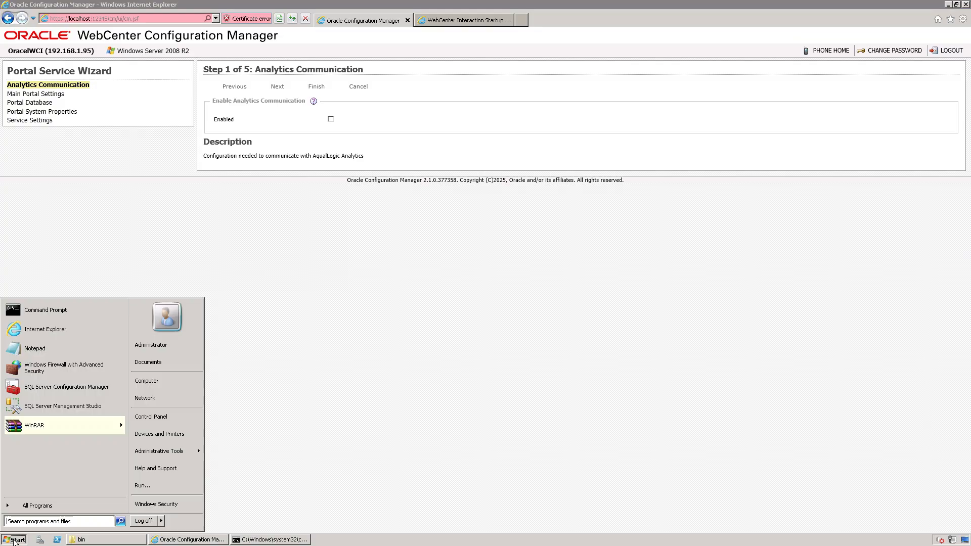
{"action": "left_click", "coordinate": [56, 407]}
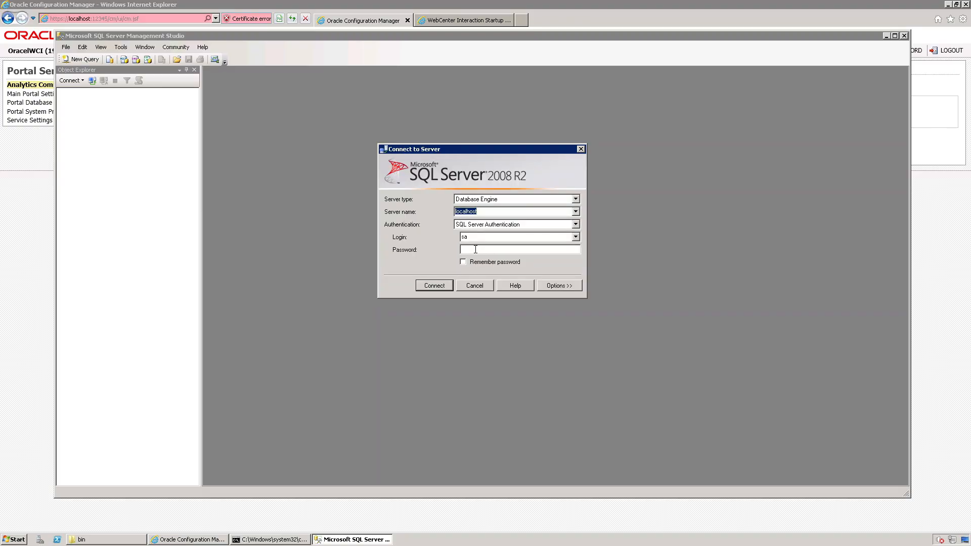
{"action": "left_click", "coordinate": [475, 249]}
{"action": "type", "text": "********"}
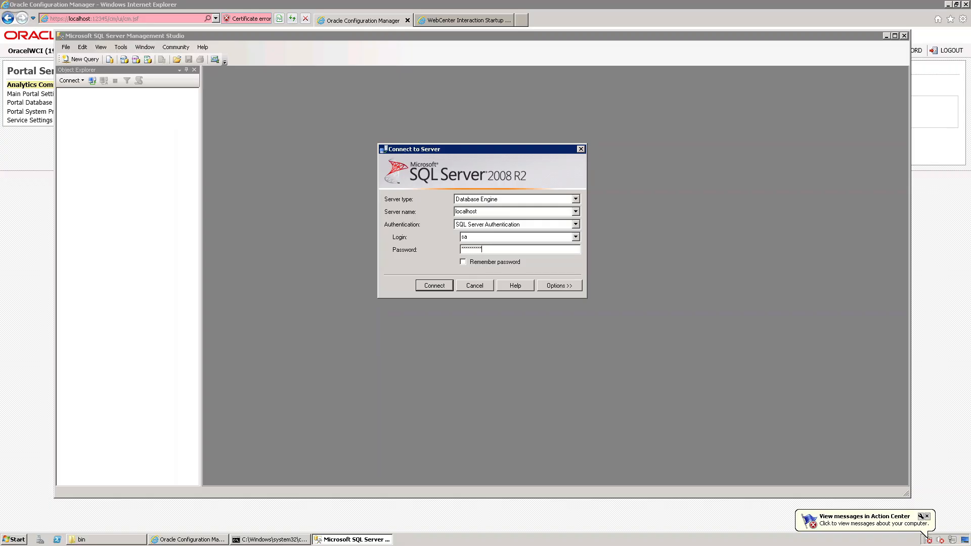
{"action": "key", "text": "Return"}
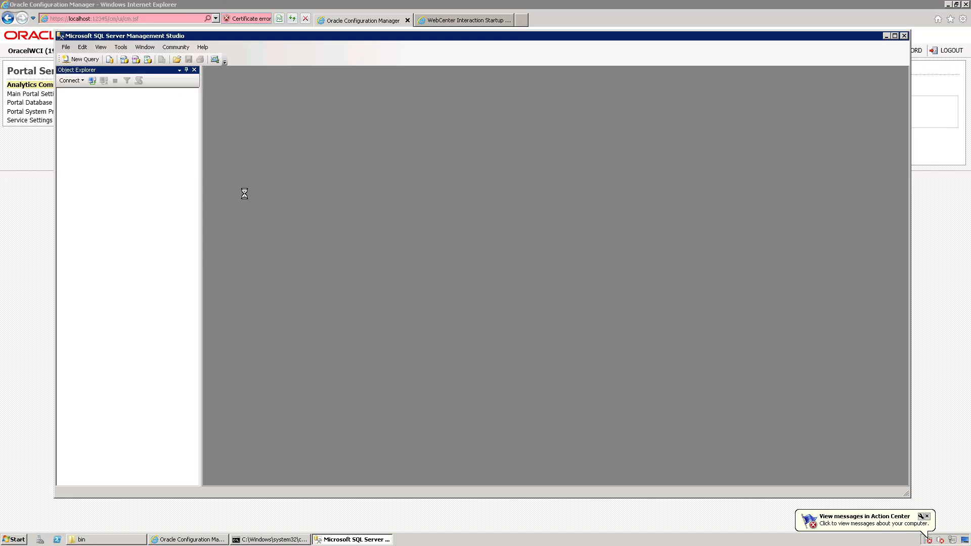
{"action": "left_click", "coordinate": [894, 35]}
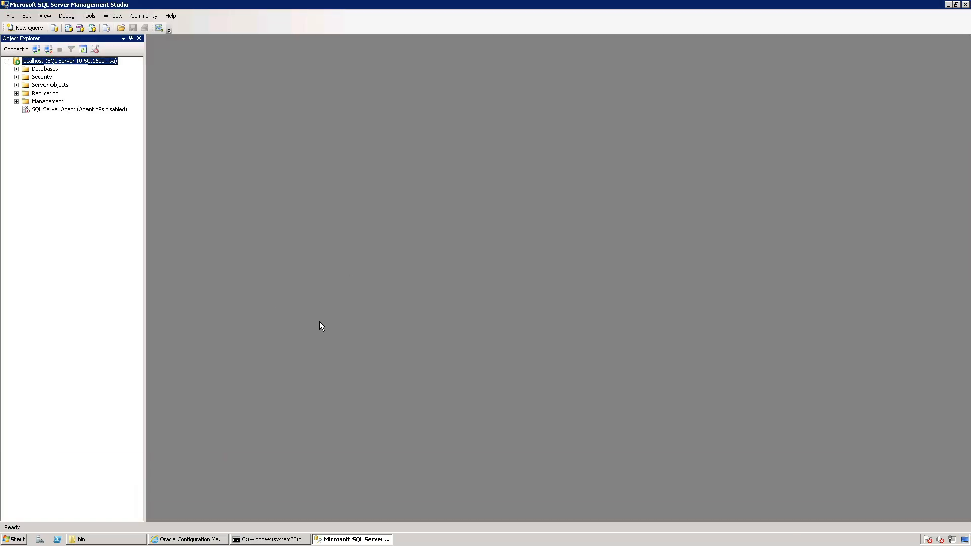
Create a new database named alidb on the localhost server with the default owner.
{"action": "double_click", "coordinate": [51, 69]}
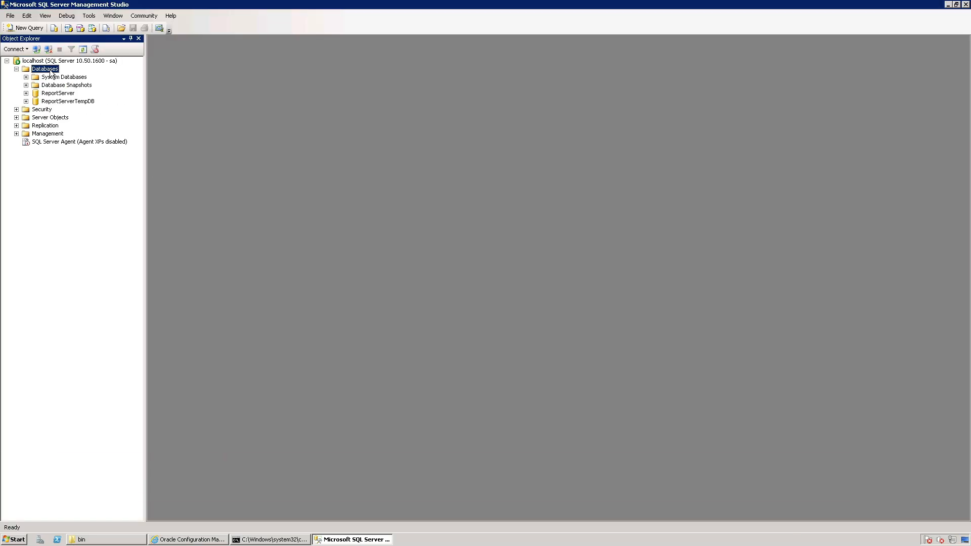
{"action": "right_click", "coordinate": [52, 73]}
{"action": "left_click", "coordinate": [67, 78]}
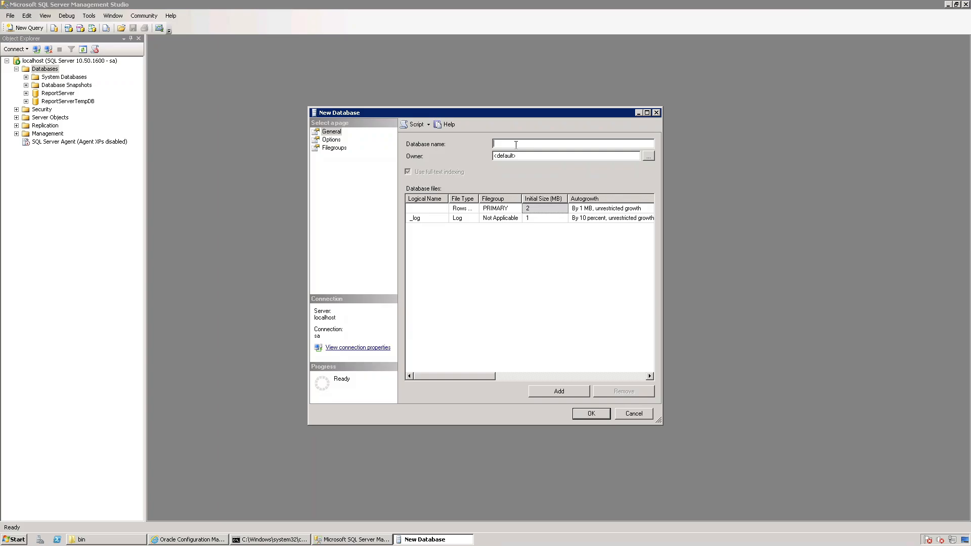
{"action": "type", "text": "alidb"}
{"action": "left_click", "coordinate": [588, 413]}
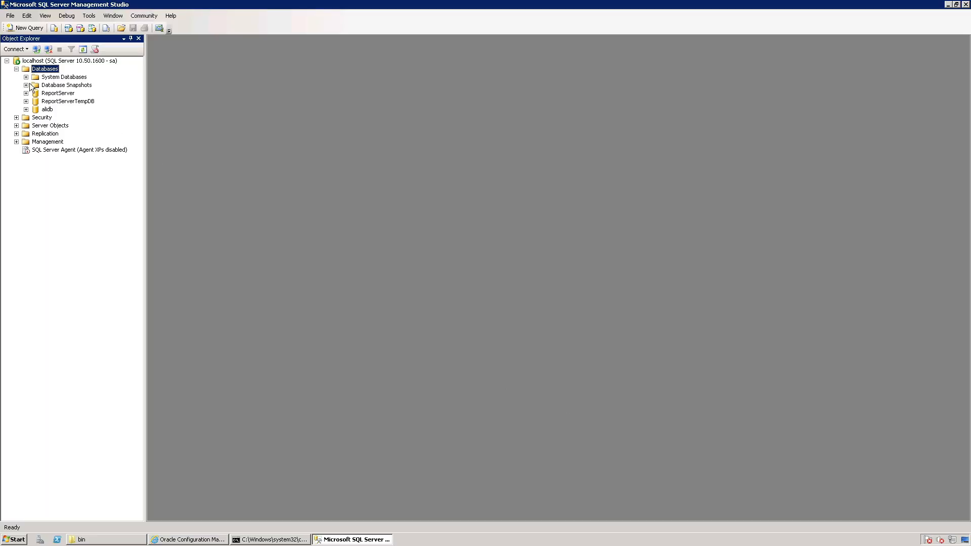
Start a new login under the server's Security logins, using SQL Server authentication with password policy enforcement disabled.
{"action": "double_click", "coordinate": [43, 117]}
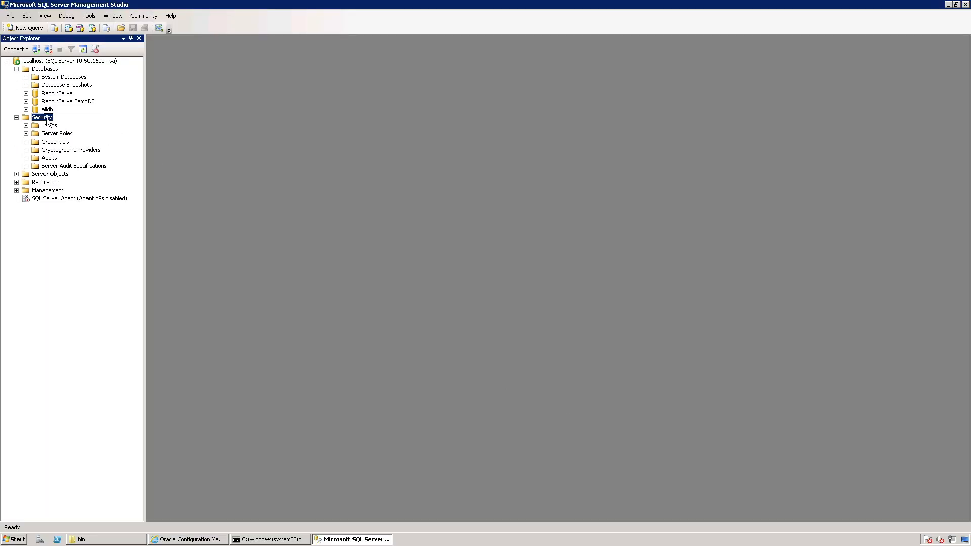
{"action": "double_click", "coordinate": [49, 125]}
{"action": "right_click", "coordinate": [50, 126]}
{"action": "left_click", "coordinate": [64, 132]}
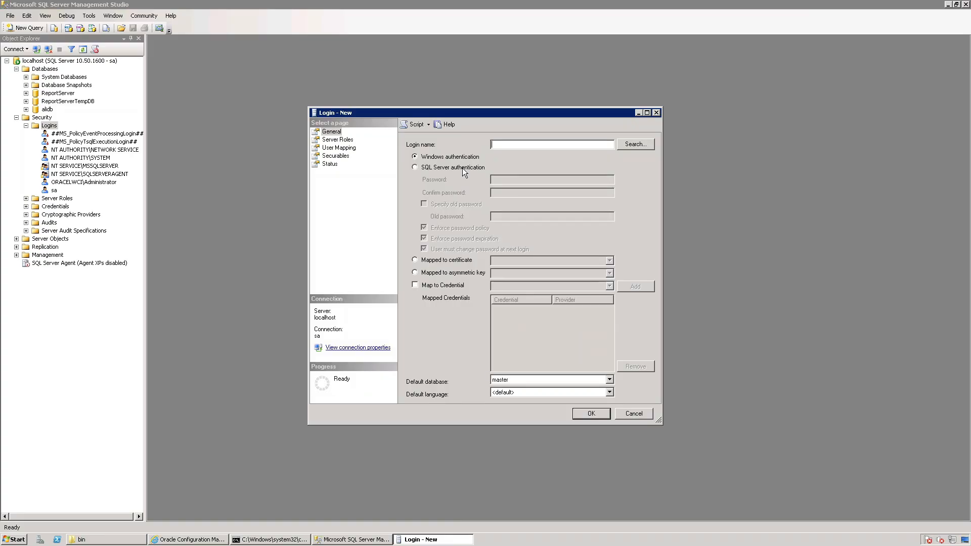
{"action": "left_click", "coordinate": [462, 168]}
{"action": "left_click", "coordinate": [445, 228]}
{"action": "left_click", "coordinate": [501, 145]}
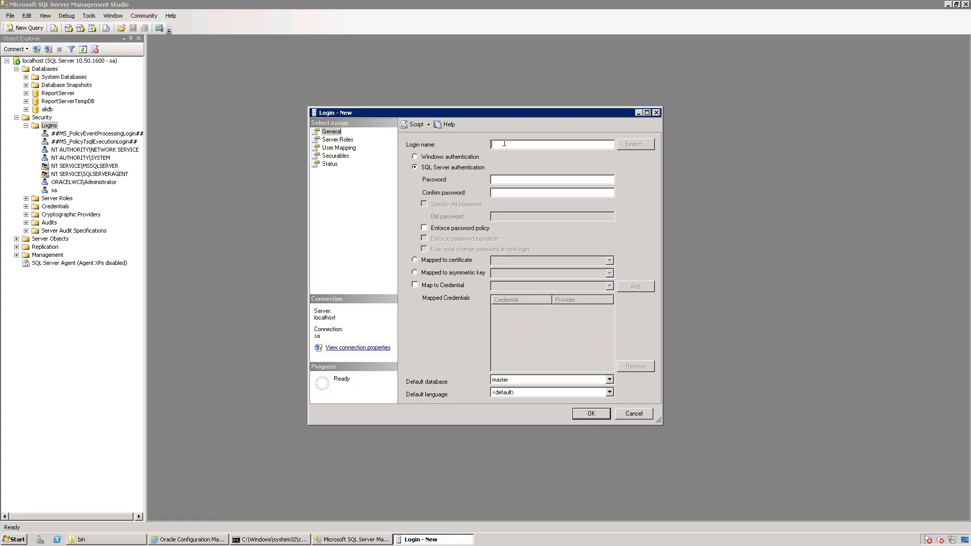
Name the new login alidbuser, enter and confirm its password, and set its default database to alidb.
{"action": "type", "text": "alidbusealidbpw123"}
{"action": "key", "text": "Tab"}
{"action": "type", "text": "alidbpw12"}
{"action": "left_click", "coordinate": [609, 379]}
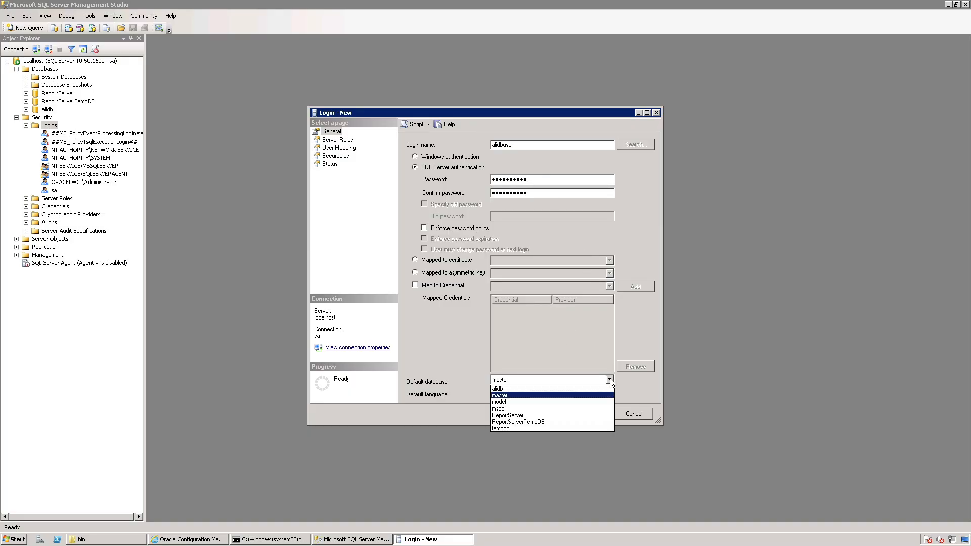
{"action": "left_click", "coordinate": [505, 387]}
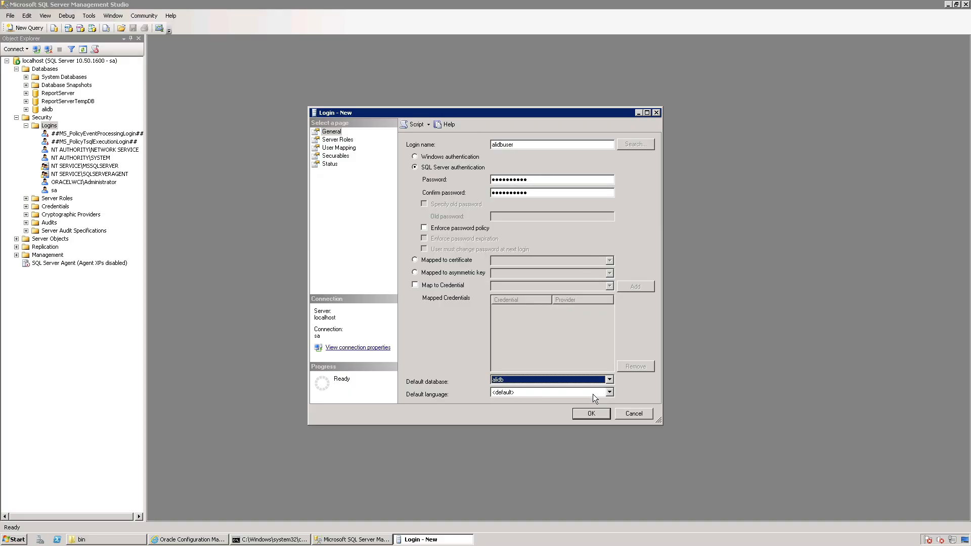
Grant the new login the sysadmin server role, map it to alidb as db_owner, and create it.
{"action": "left_click", "coordinate": [337, 139]}
{"action": "left_click", "coordinate": [413, 239]}
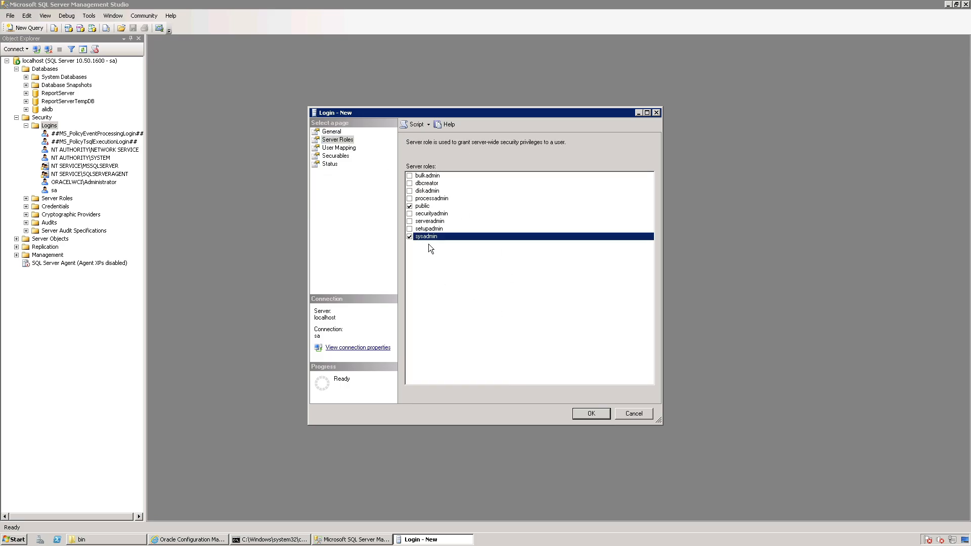
{"action": "left_click", "coordinate": [338, 148]}
{"action": "left_click", "coordinate": [419, 163]}
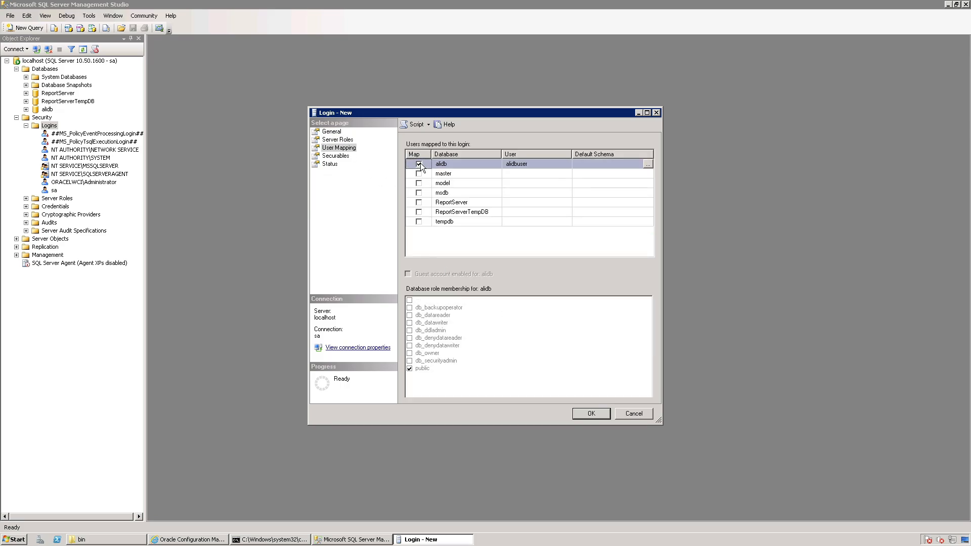
{"action": "left_click", "coordinate": [410, 353]}
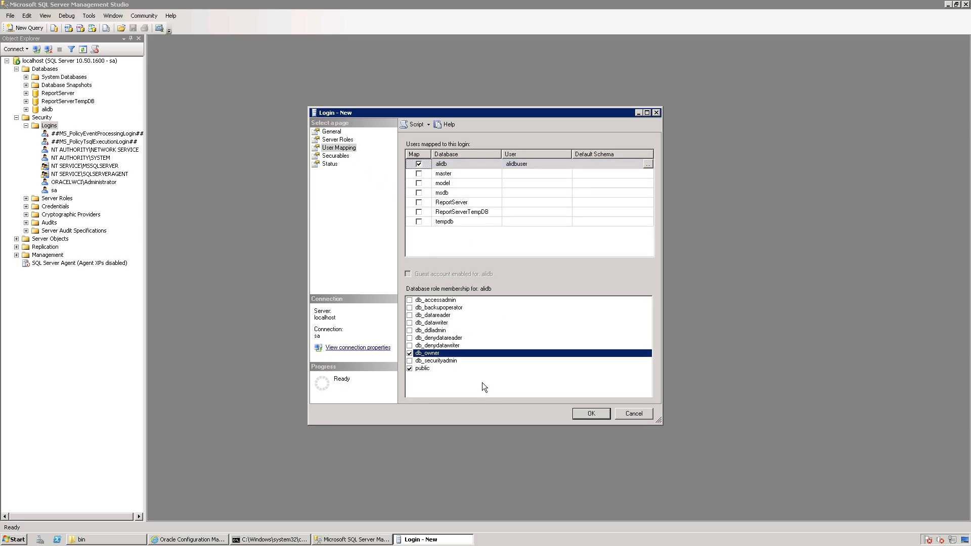
{"action": "left_click", "coordinate": [582, 413]}
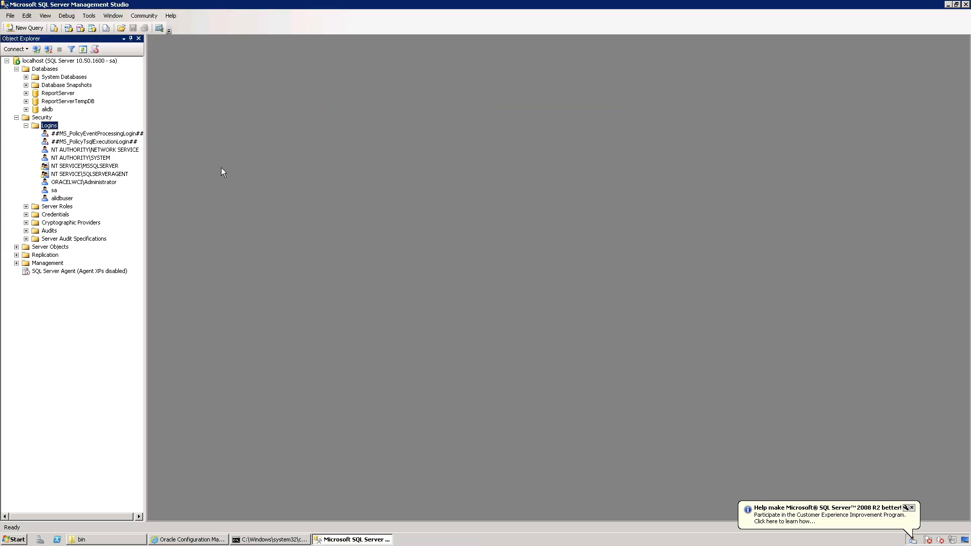
Refresh the server's list of databases and select the alidb database.
{"action": "left_click", "coordinate": [45, 70]}
{"action": "key", "text": "F5"}
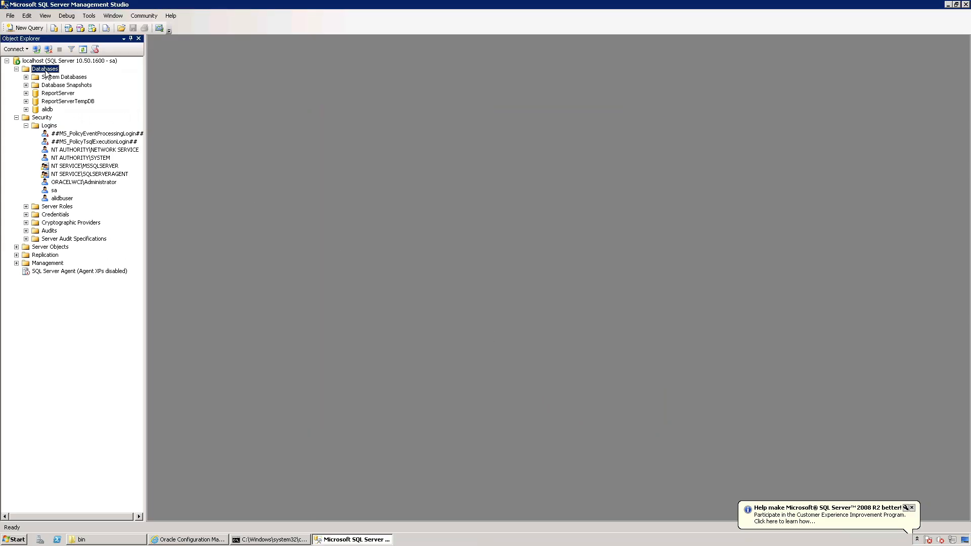
{"action": "left_click", "coordinate": [48, 94]}
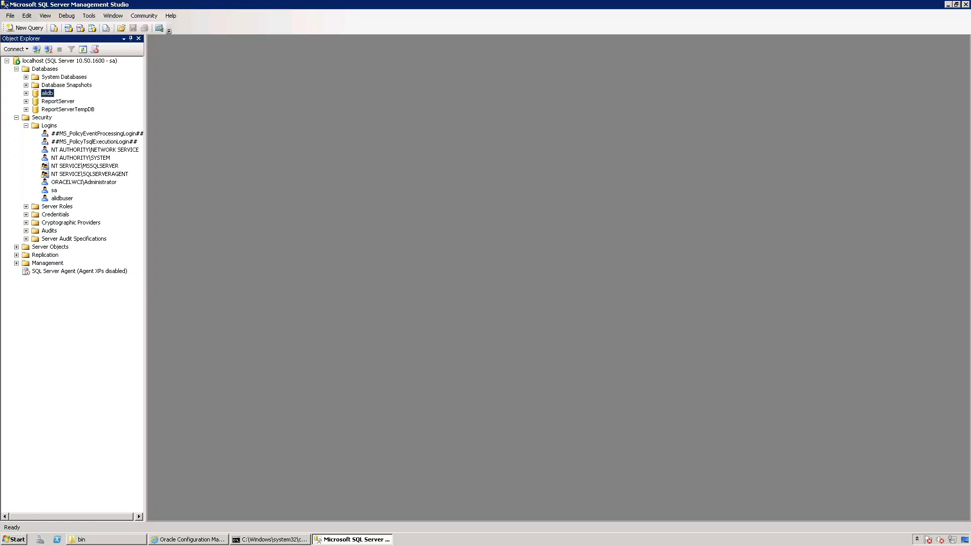
Switch to Windows Explorer, browse to the ptportal 10.3.3 sql\mssql folder, and open the create_tables_mssql script.
{"action": "left_click", "coordinate": [102, 539]}
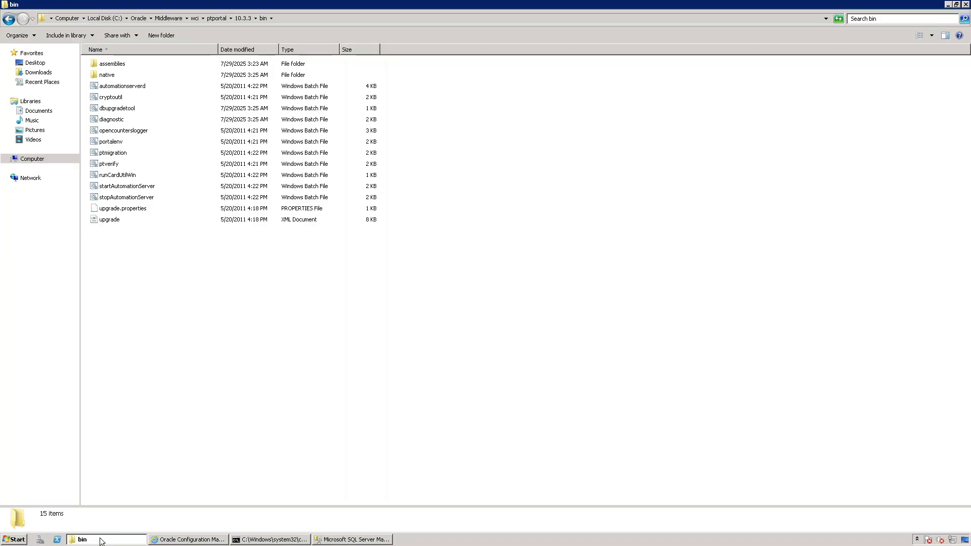
{"action": "left_click", "coordinate": [242, 18]}
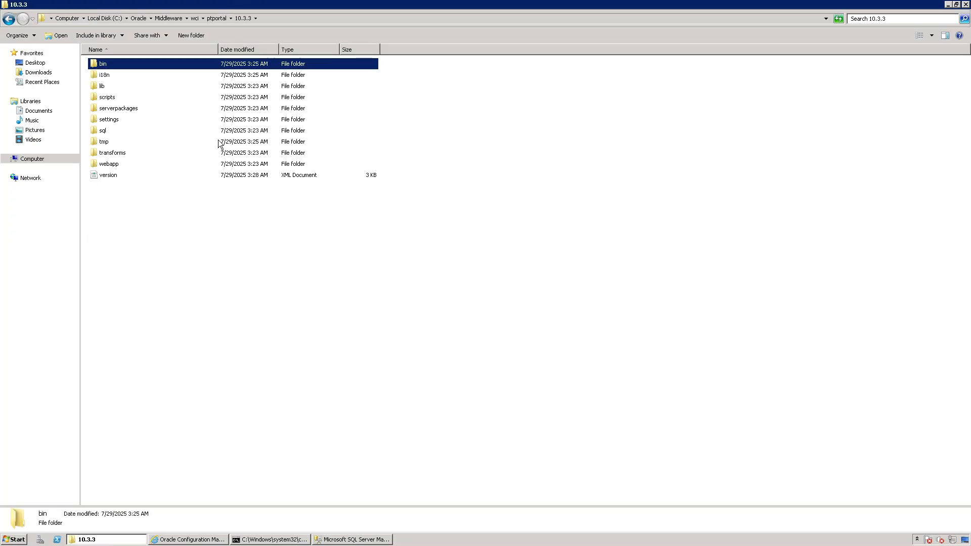
{"action": "double_click", "coordinate": [104, 131]}
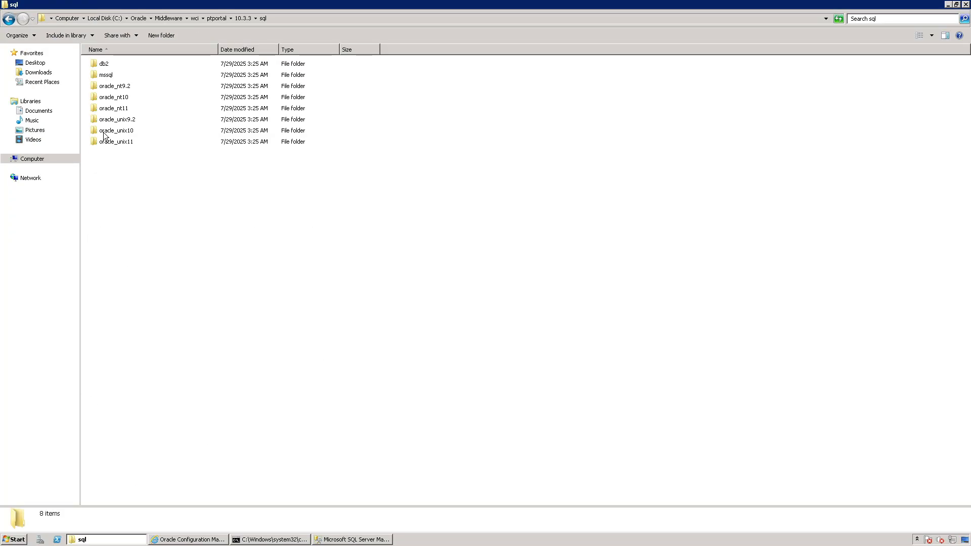
{"action": "double_click", "coordinate": [114, 75]}
{"action": "left_click", "coordinate": [9, 19]}
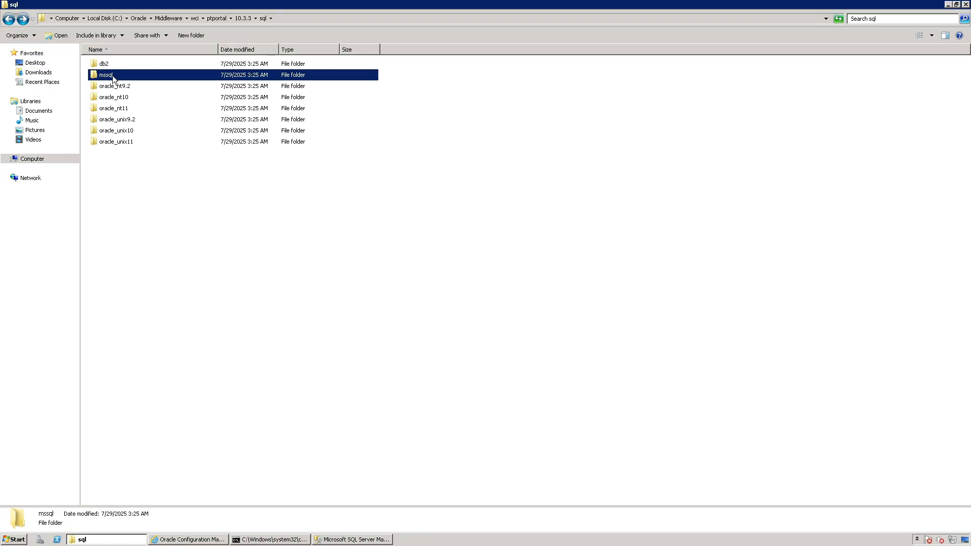
{"action": "double_click", "coordinate": [113, 76]}
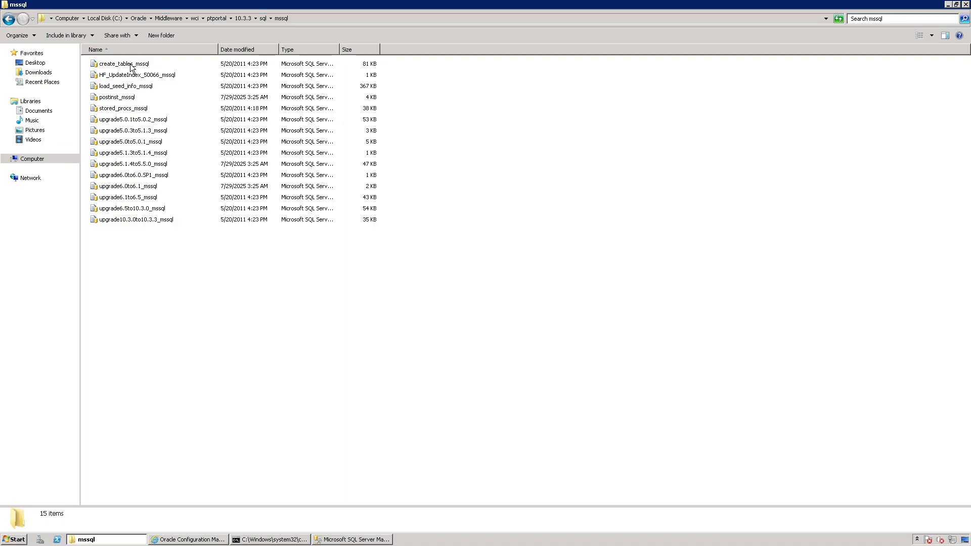
{"action": "left_click", "coordinate": [130, 66]}
{"action": "double_click", "coordinate": [131, 66]}
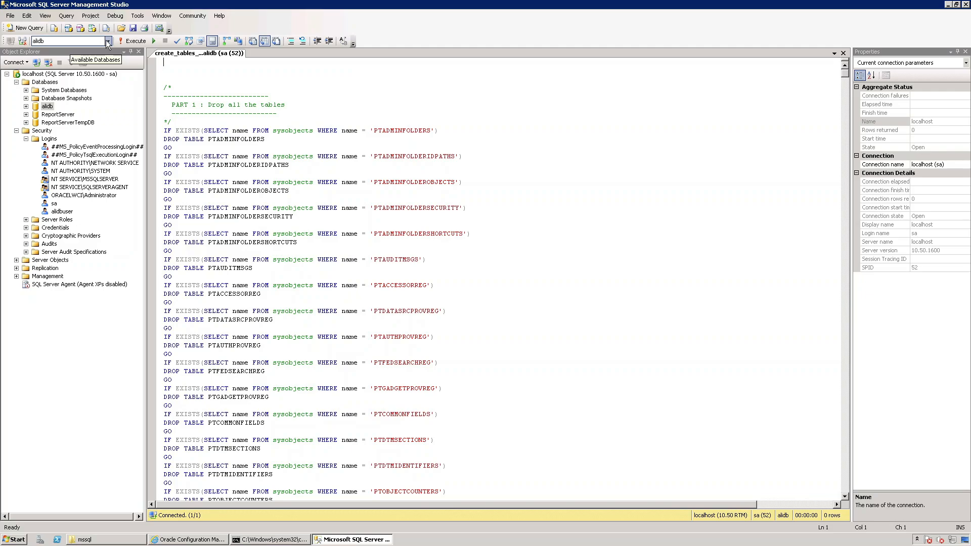
Make alidb the target database for the create_tables_mssql script, look over the script, and execute it.
{"action": "left_click", "coordinate": [107, 41]}
{"action": "left_click", "coordinate": [68, 56]}
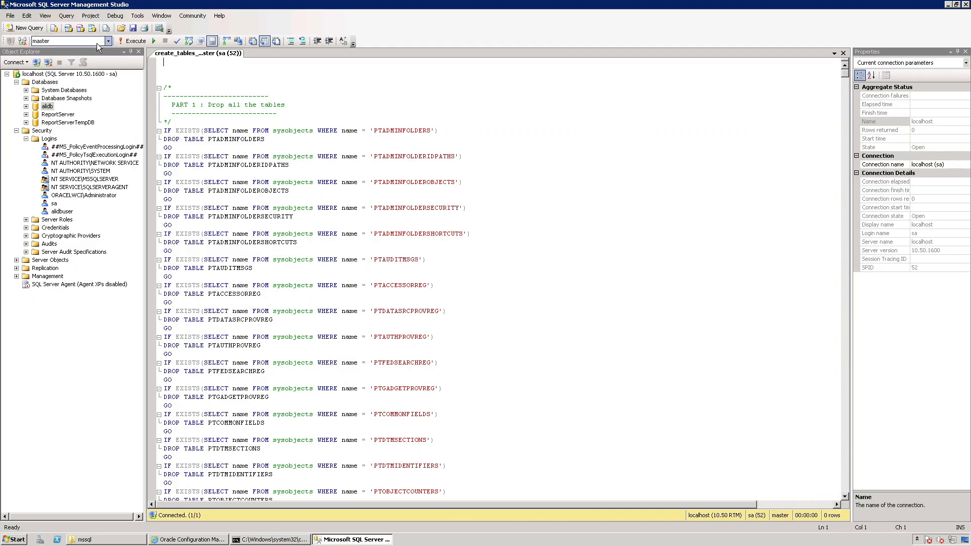
{"action": "left_click", "coordinate": [109, 41]}
{"action": "left_click", "coordinate": [44, 50]}
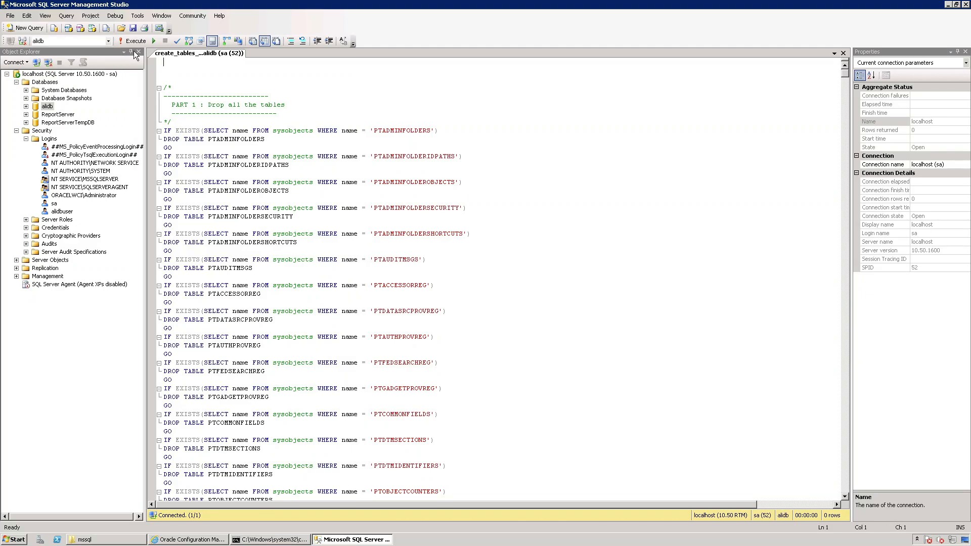
{"action": "scroll", "coordinate": [459, 249], "scroll_direction": "down", "scroll_amount": 2}
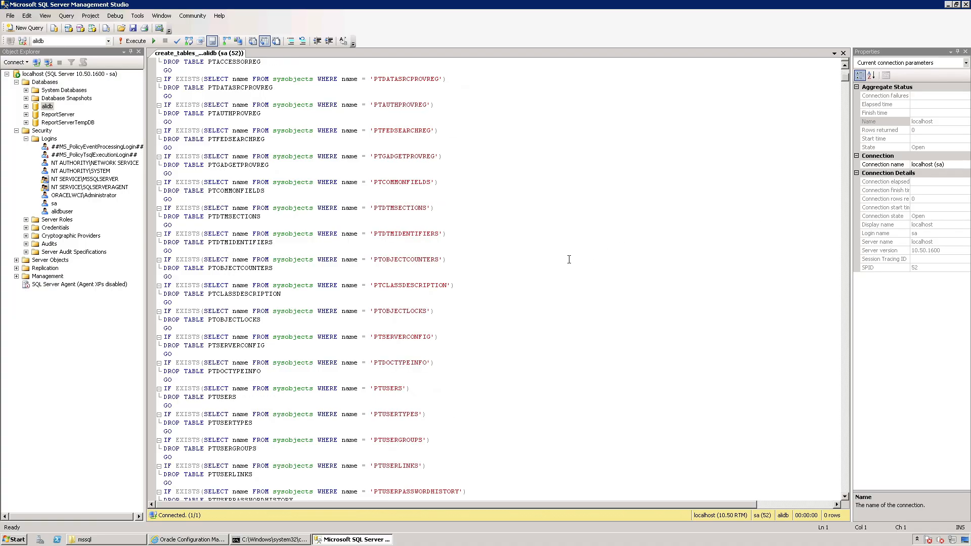
{"action": "scroll", "coordinate": [510, 240], "scroll_direction": "up", "scroll_amount": 2}
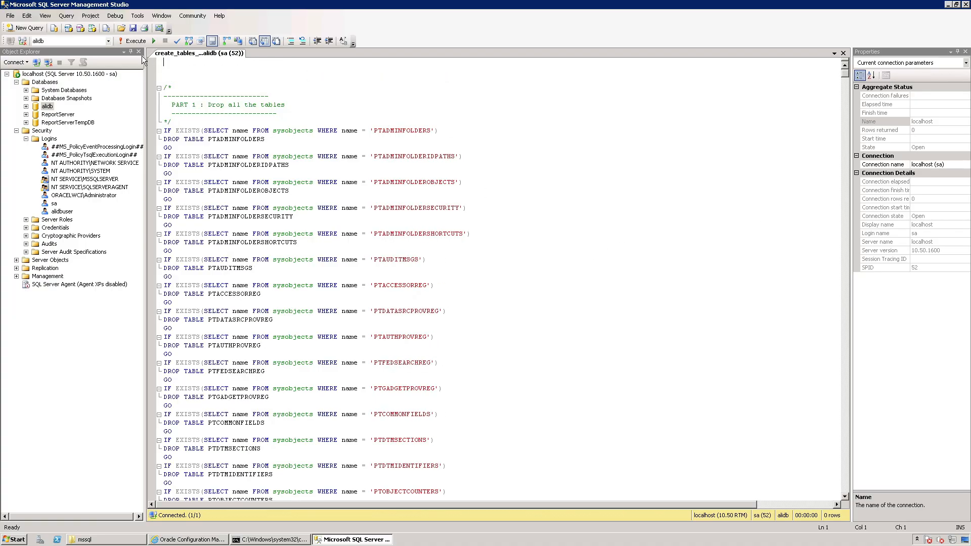
{"action": "left_click", "coordinate": [130, 42]}
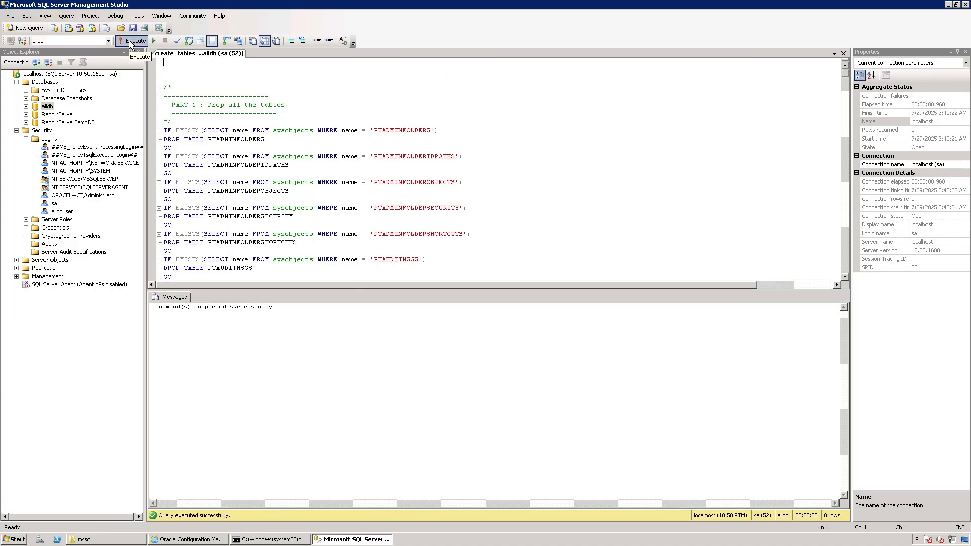
Open the load_seed_info_mssql script from the mssql folder and execute it against alidb.
{"action": "left_click", "coordinate": [103, 541]}
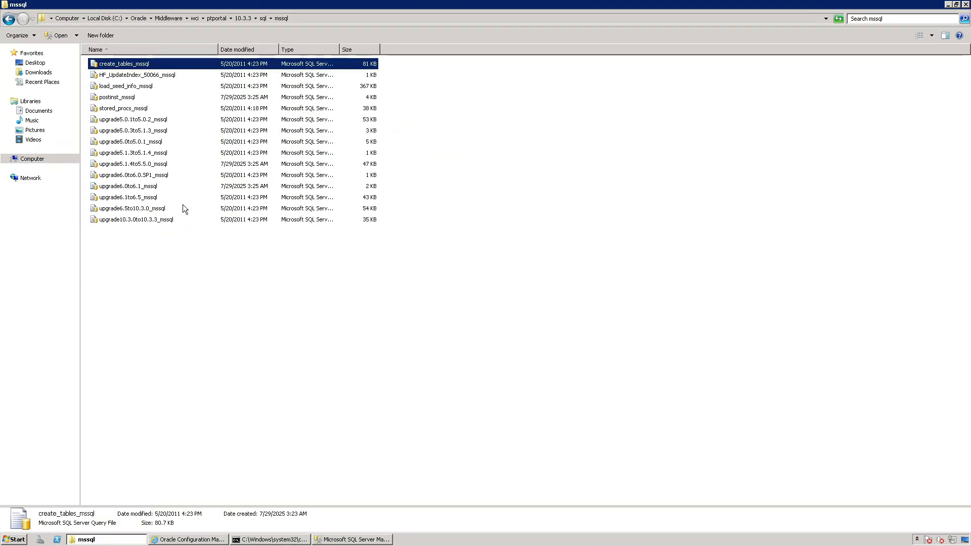
{"action": "left_click", "coordinate": [145, 87]}
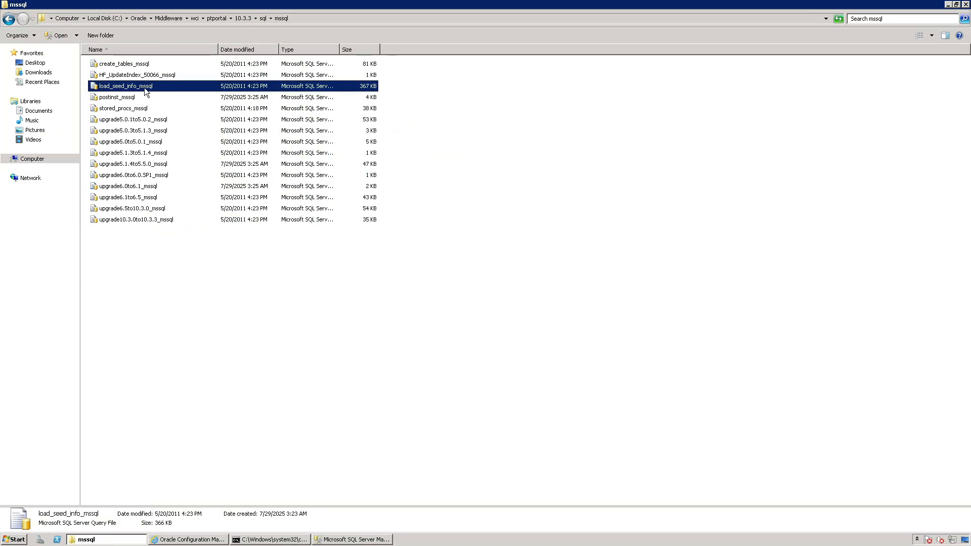
{"action": "double_click", "coordinate": [145, 87]}
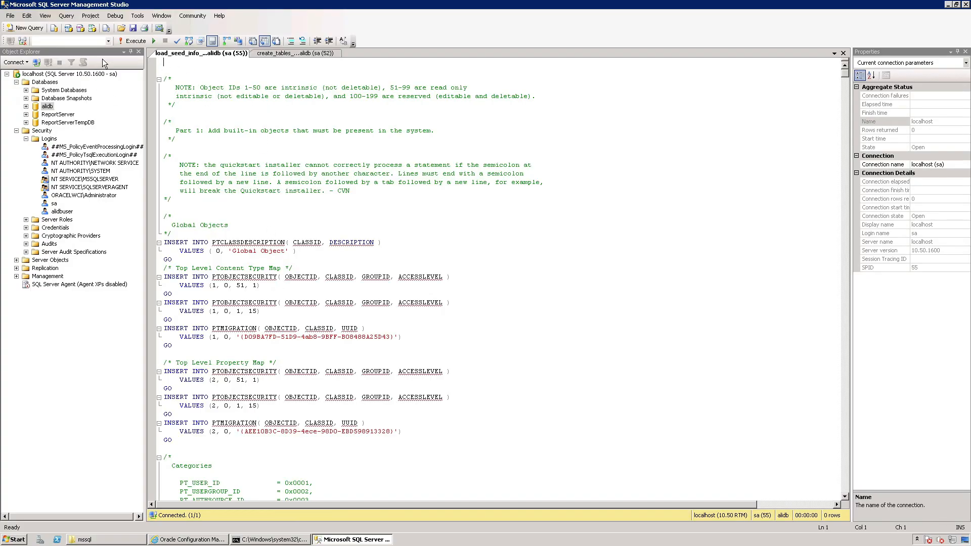
{"action": "left_click", "coordinate": [129, 42]}
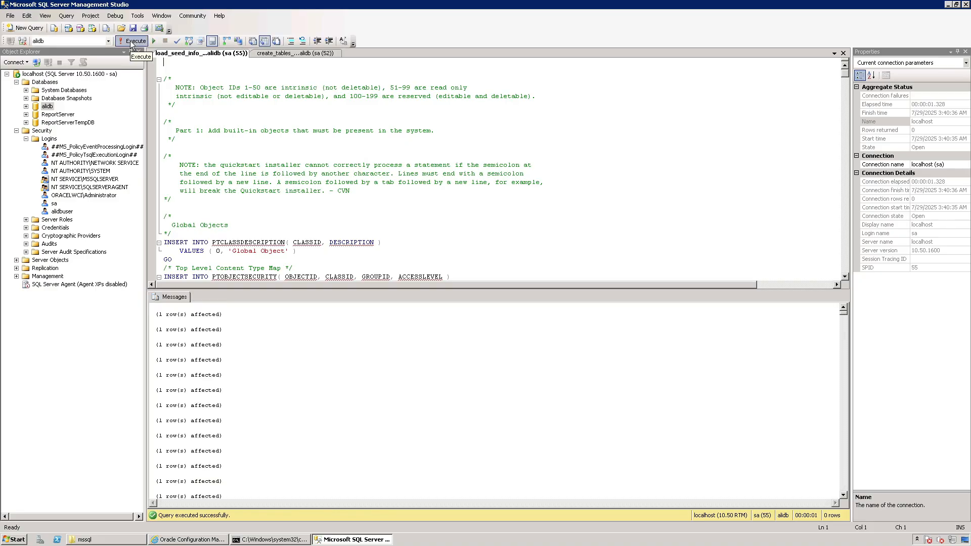
Open the stored_procs_mssql script from the mssql folder and execute it against alidb.
{"action": "left_click", "coordinate": [95, 540]}
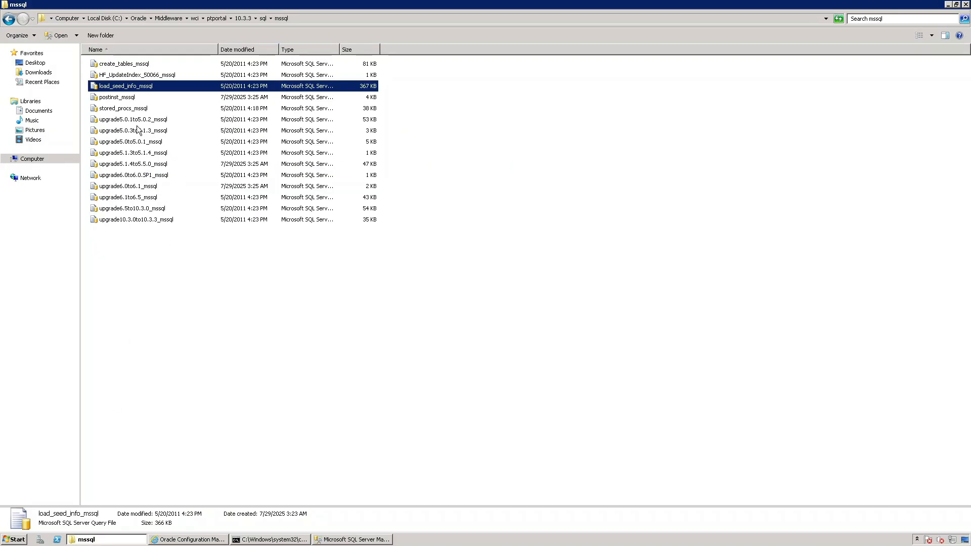
{"action": "double_click", "coordinate": [135, 109]}
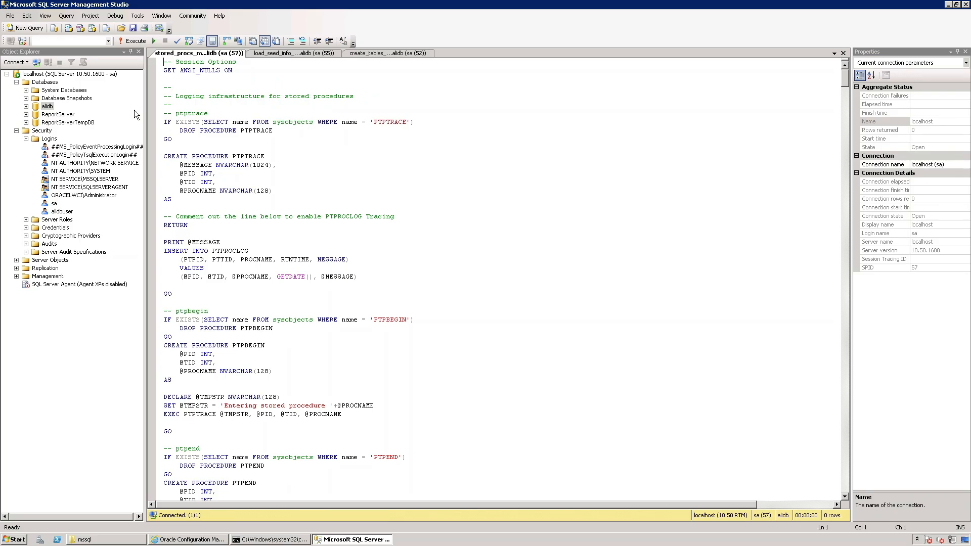
{"action": "left_click", "coordinate": [136, 40]}
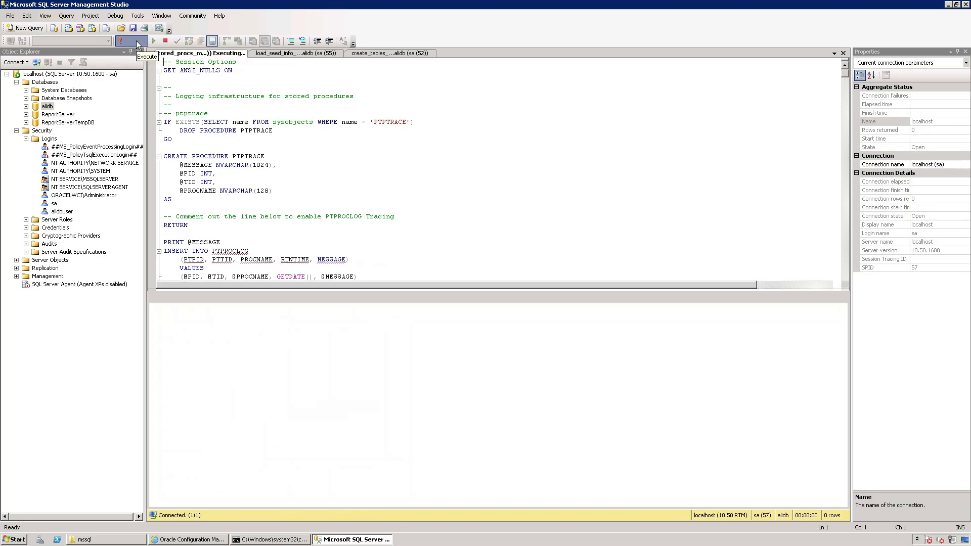
Open the postinst_mssql script from the mssql folder and execute it against alidb.
{"action": "left_click", "coordinate": [90, 540]}
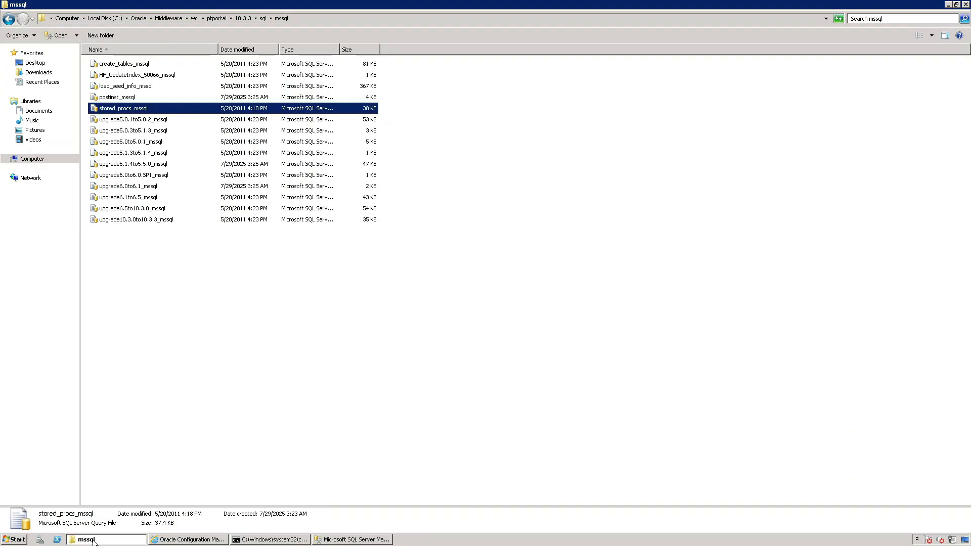
{"action": "double_click", "coordinate": [125, 96]}
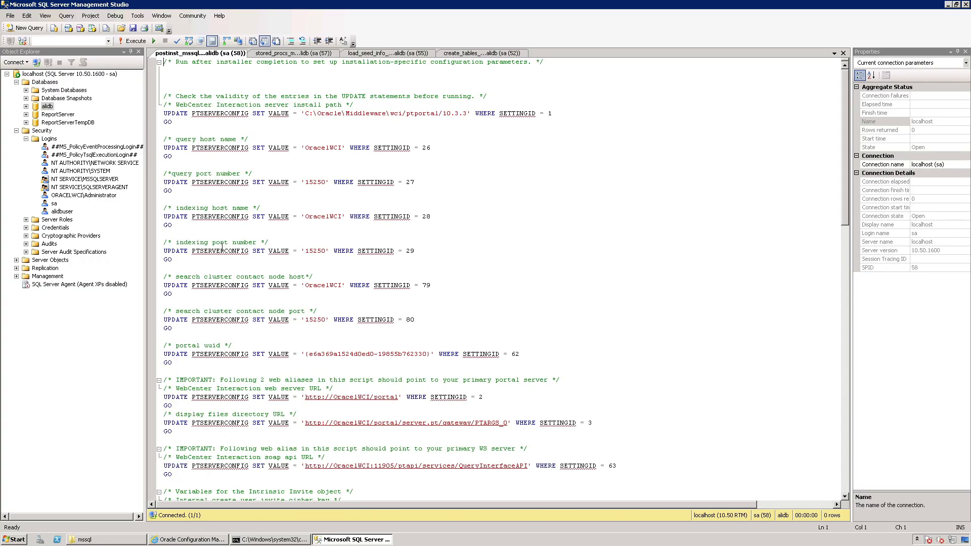
{"action": "left_click", "coordinate": [134, 43]}
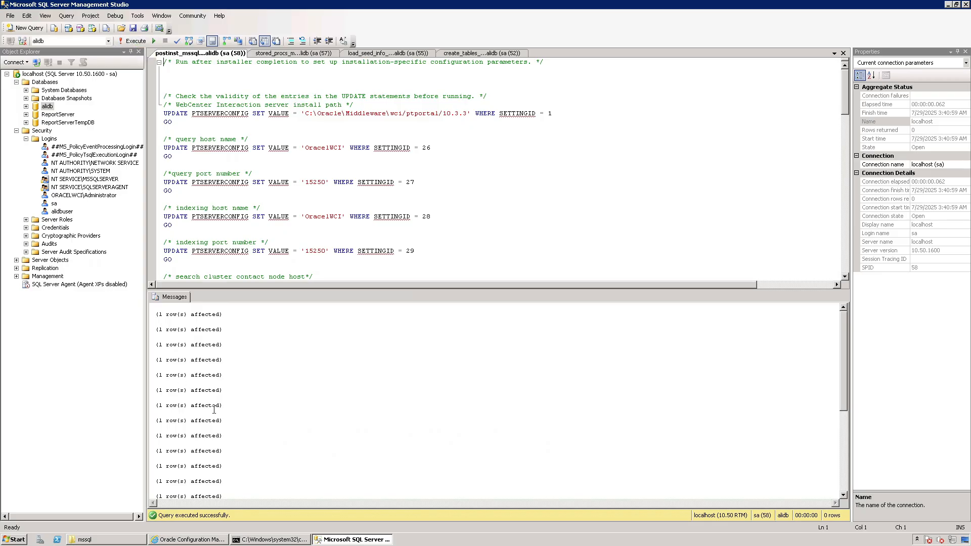
Switch to Oracle Configuration Manager and advance the Portal Service wizard past Analytics Communication, leaving analytics disabled.
{"action": "left_click", "coordinate": [202, 539]}
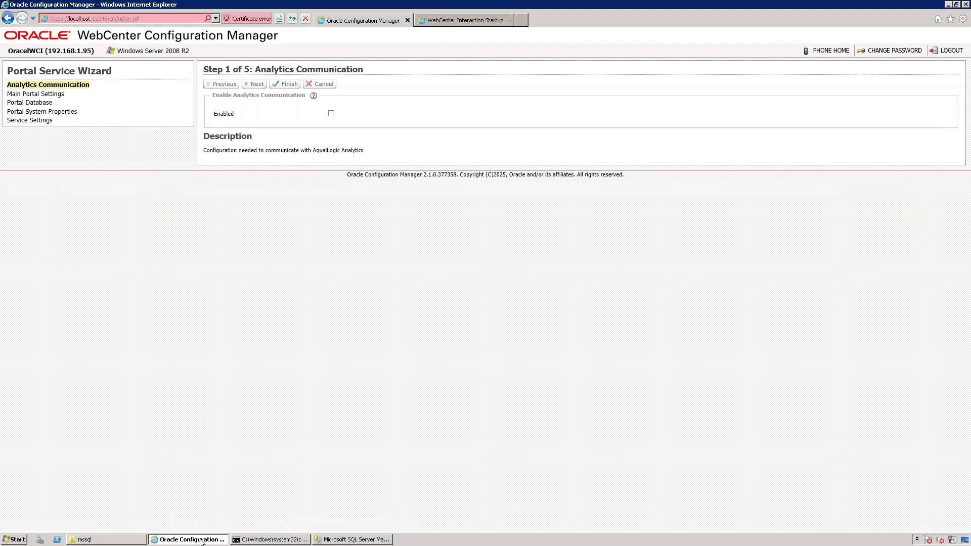
{"action": "left_click", "coordinate": [255, 86]}
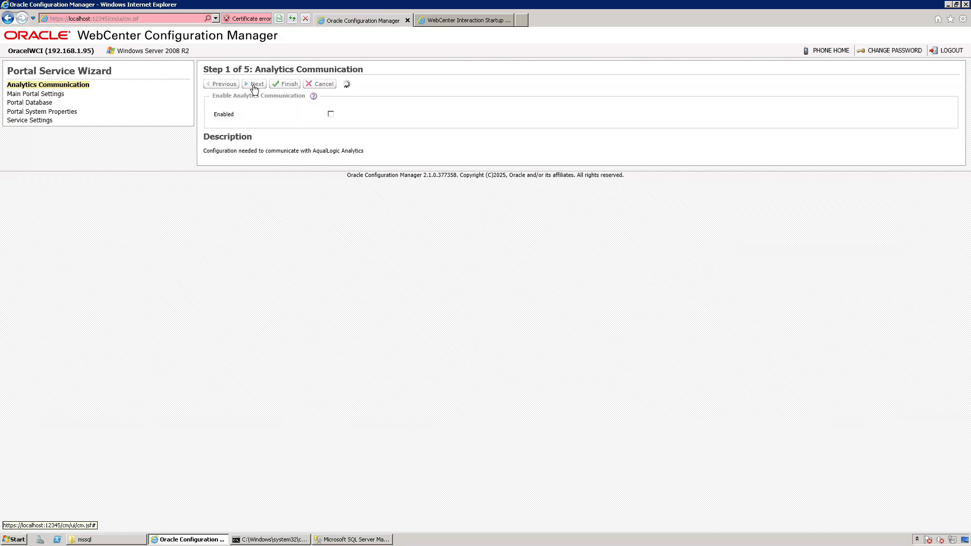
Open the create_tables script from wci\aluidirectory\1.1\sql\mssql in SQL Server Management Studio and execute it against alidb.
{"action": "left_click", "coordinate": [127, 539]}
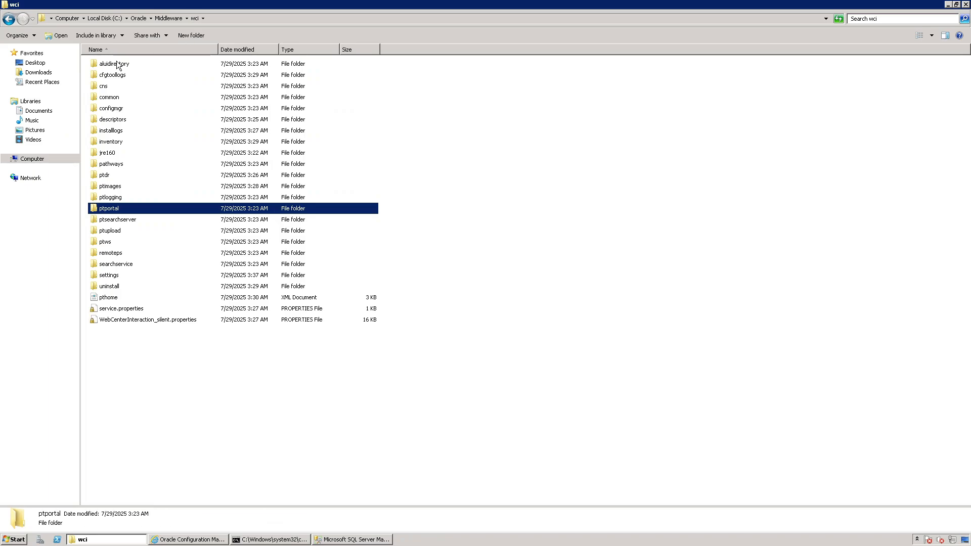
{"action": "double_click", "coordinate": [118, 64]}
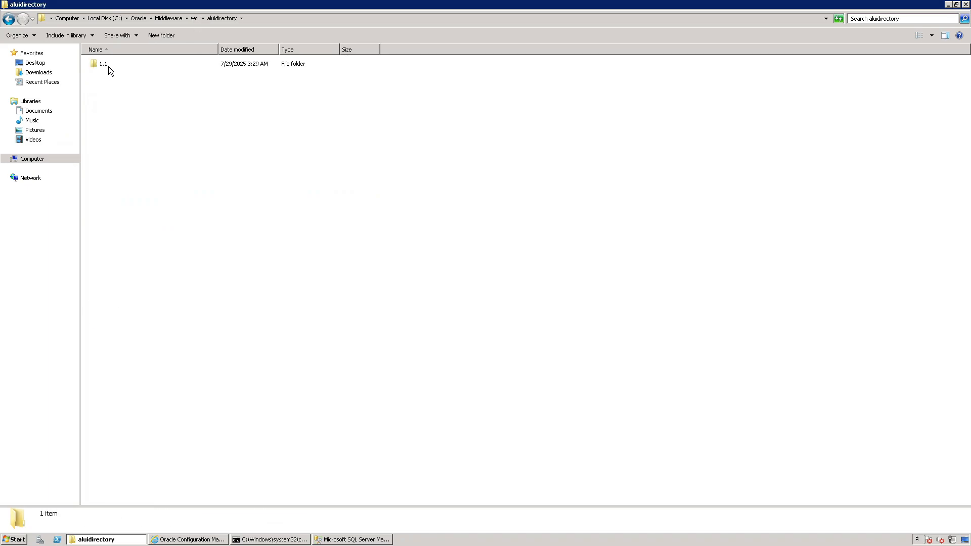
{"action": "double_click", "coordinate": [108, 66]}
{"action": "double_click", "coordinate": [103, 120]}
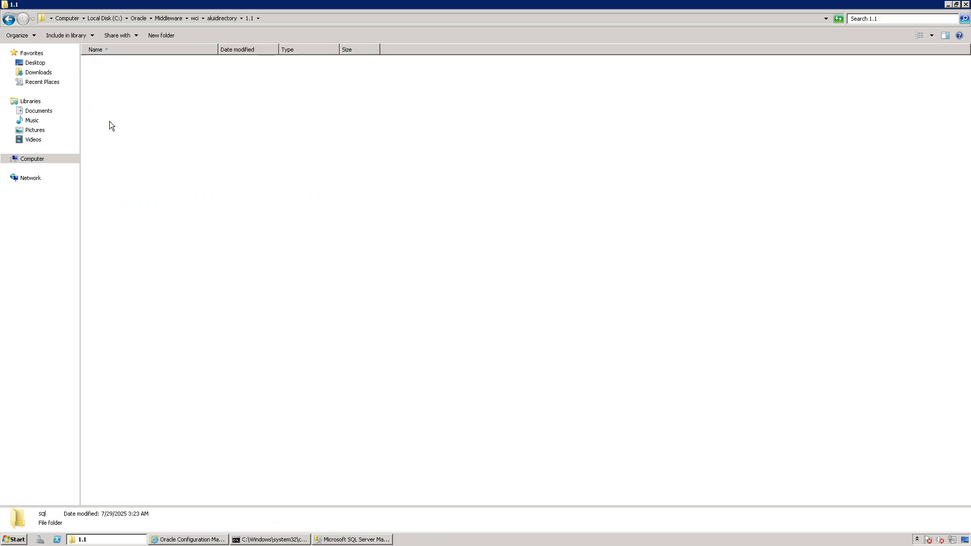
{"action": "double_click", "coordinate": [106, 75]}
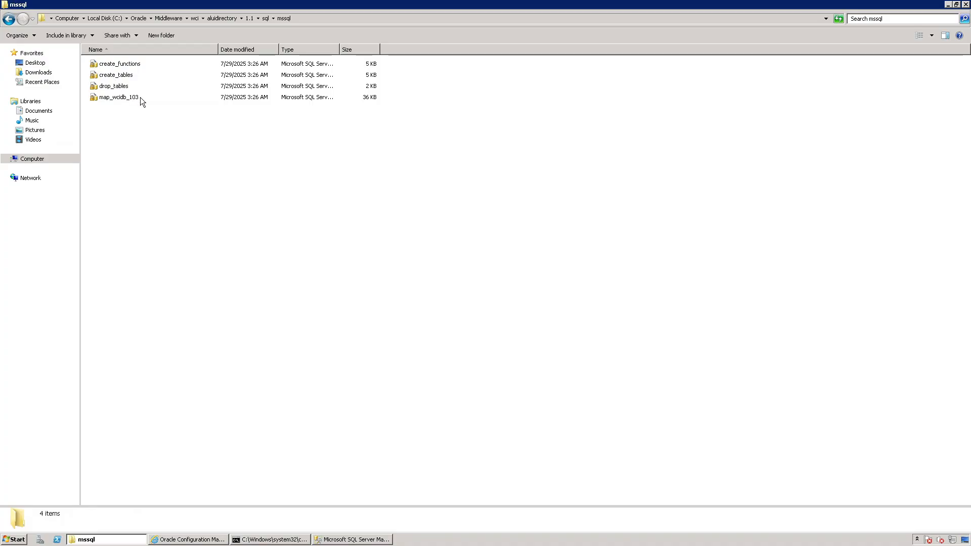
{"action": "double_click", "coordinate": [127, 75]}
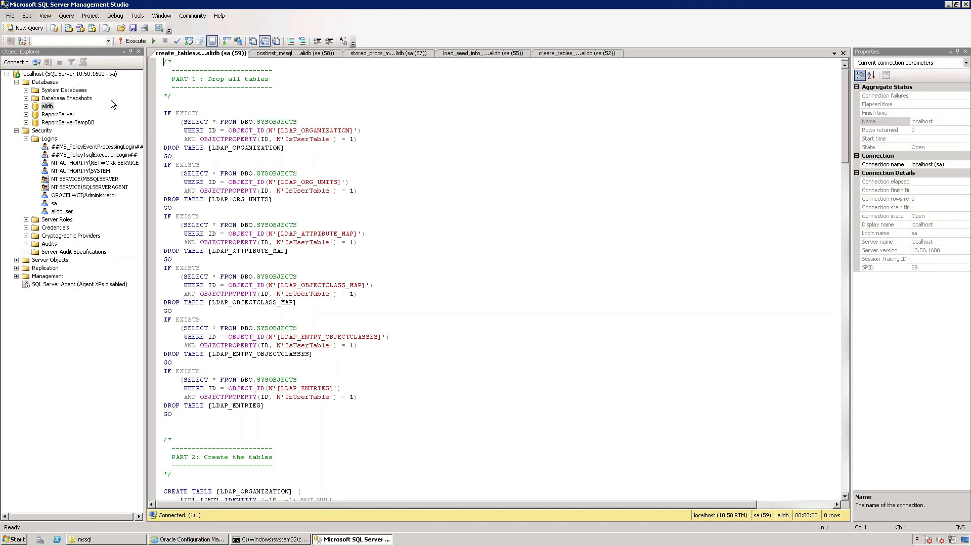
{"action": "left_click", "coordinate": [135, 41]}
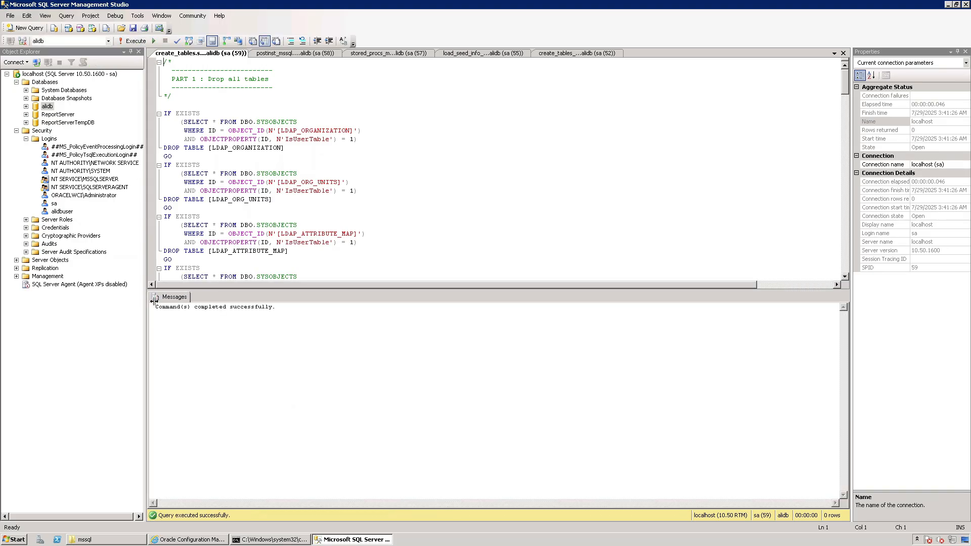
Open the create_functions script from the aluidirectory mssql folder and execute it against alidb.
{"action": "left_click", "coordinate": [111, 539]}
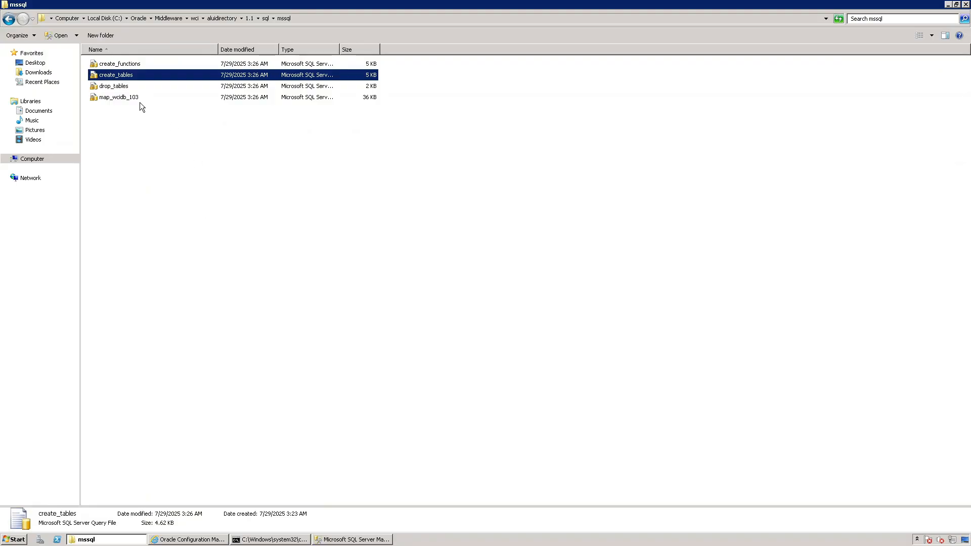
{"action": "left_click", "coordinate": [128, 64]}
{"action": "double_click", "coordinate": [126, 64]}
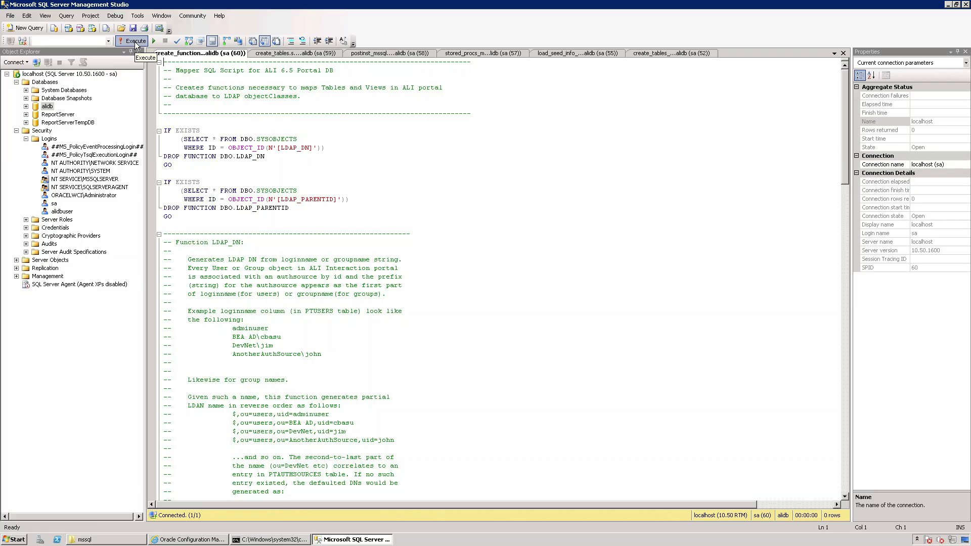
{"action": "left_click", "coordinate": [137, 42]}
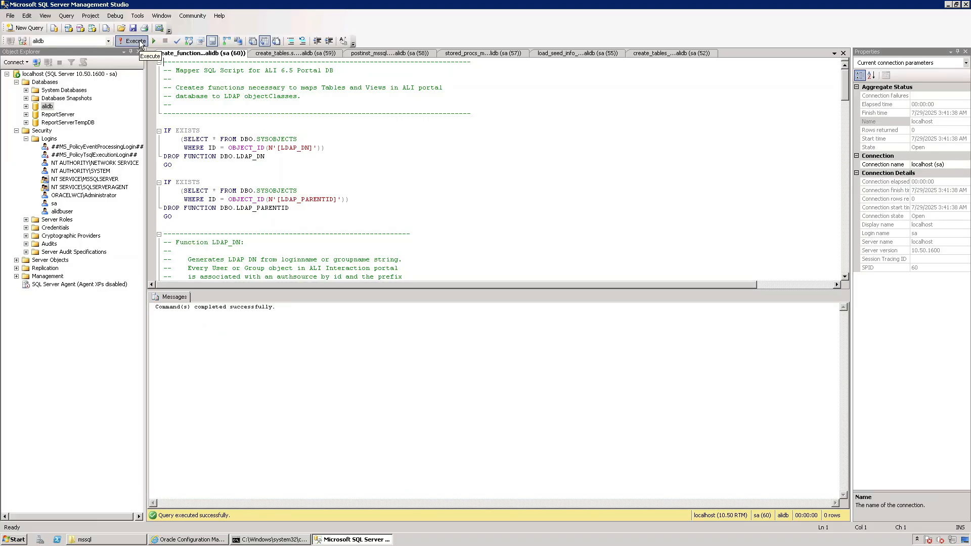
Open the map_wcidb_103 script from the aluidirectory mssql folder and execute it against alidb.
{"action": "left_click", "coordinate": [113, 539]}
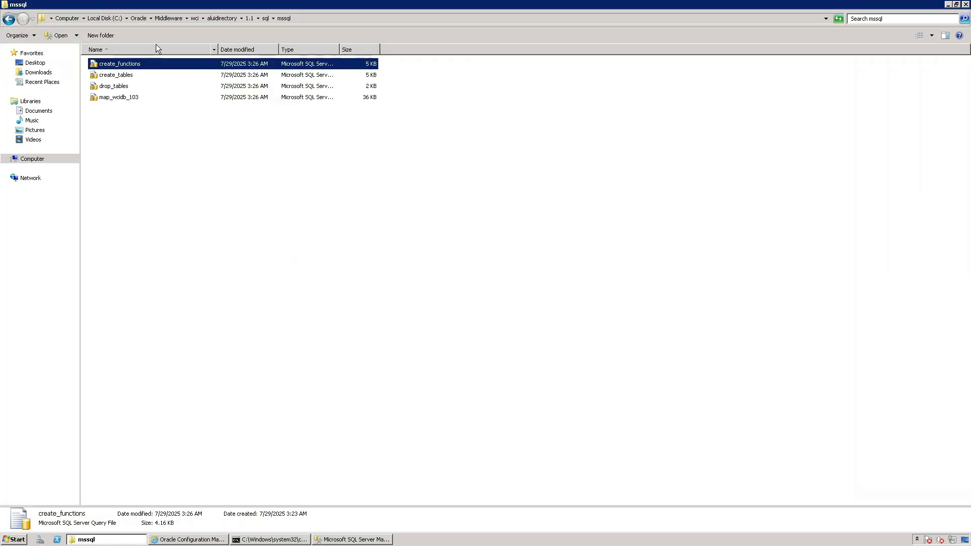
{"action": "double_click", "coordinate": [117, 97]}
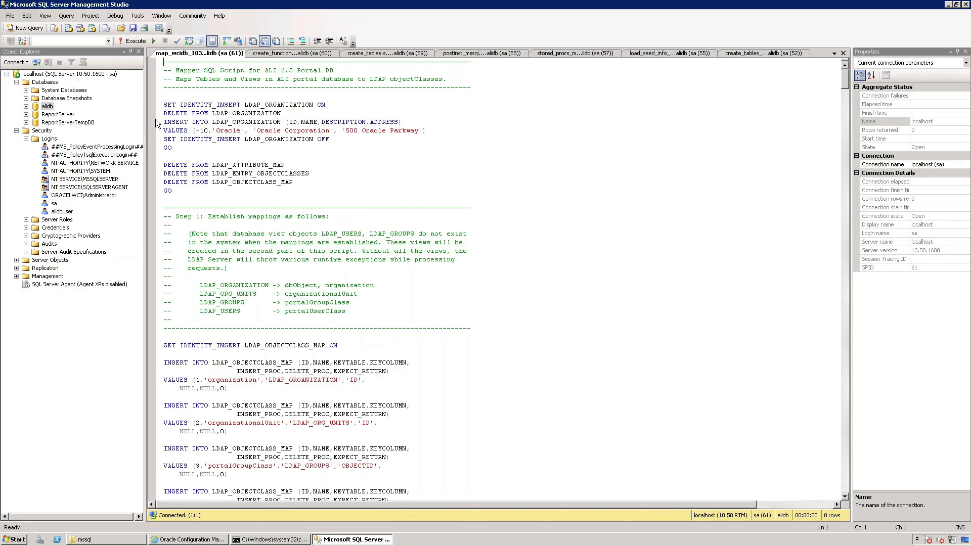
{"action": "left_click", "coordinate": [135, 42]}
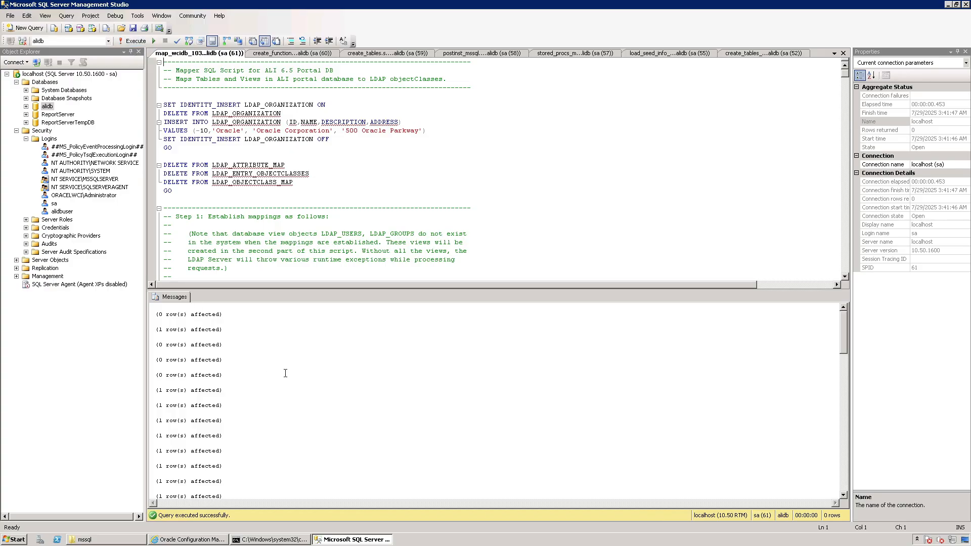
In the Portal Service wizard, enter and confirm the portal database password, keep the remaining settings, and finish the wizard.
{"action": "left_click", "coordinate": [195, 539]}
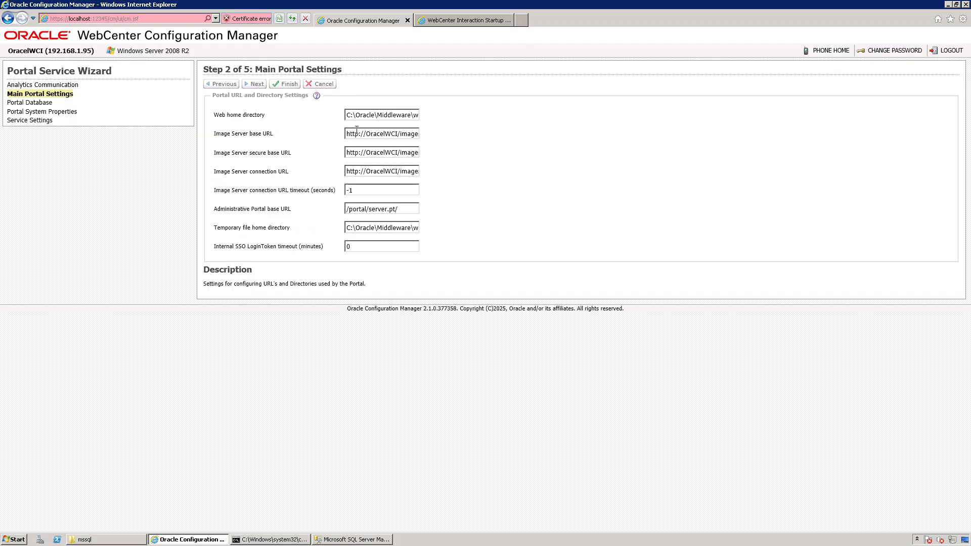
{"action": "left_click", "coordinate": [255, 86]}
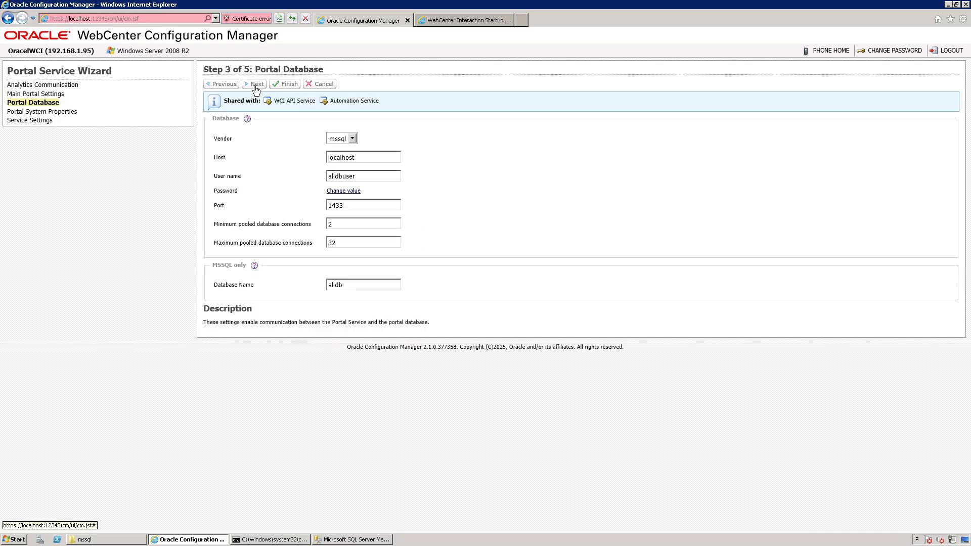
{"action": "left_click", "coordinate": [354, 192]}
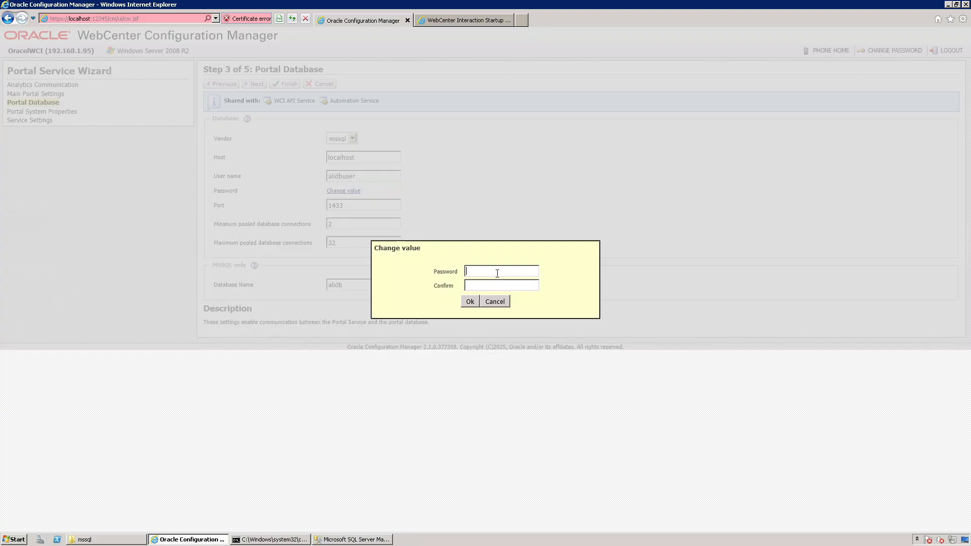
{"action": "type", "text": "********************"}
{"action": "left_click", "coordinate": [468, 301]}
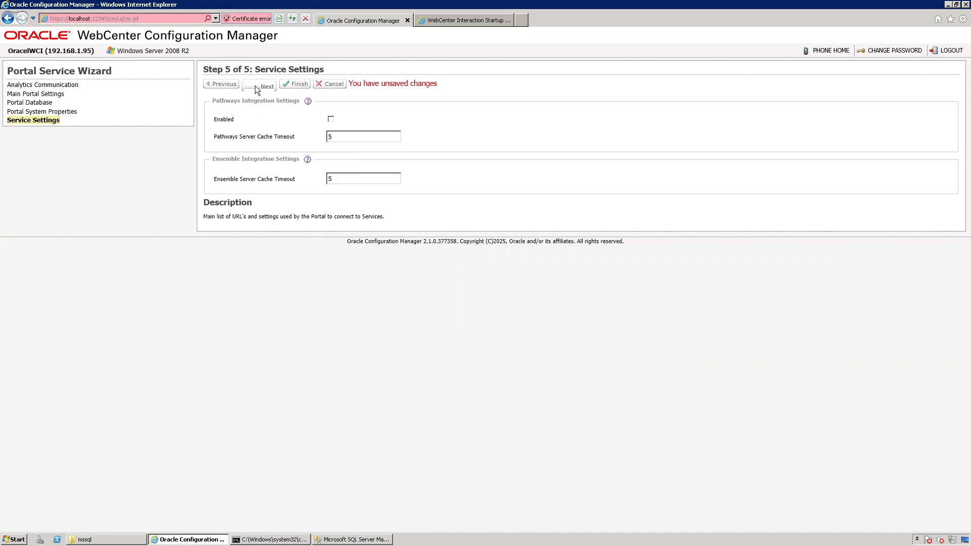
{"action": "left_click", "coordinate": [293, 86]}
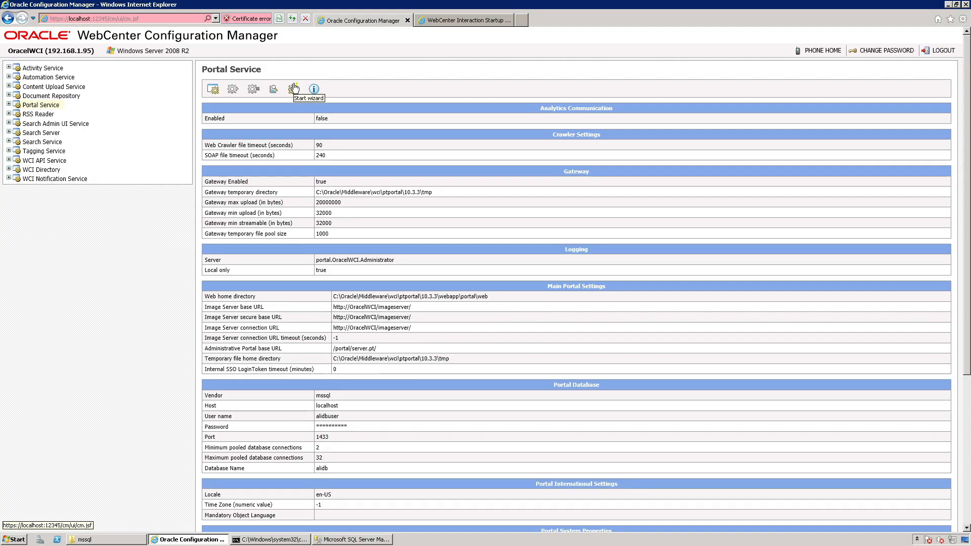
Close the old verification console, then run ptverify from wci\ptportal\10.3.3\bin and dismiss its console.
{"action": "left_click", "coordinate": [271, 539]}
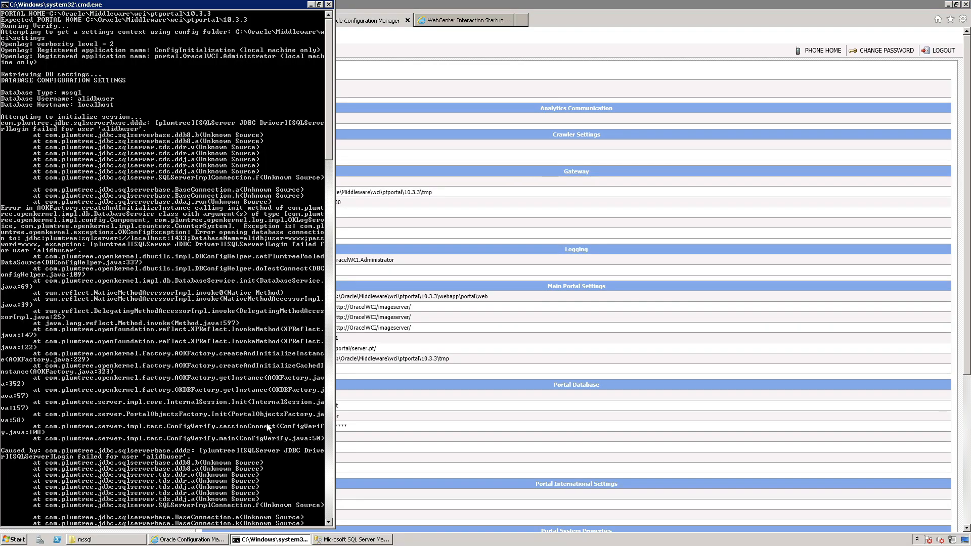
{"action": "left_click", "coordinate": [328, 4]}
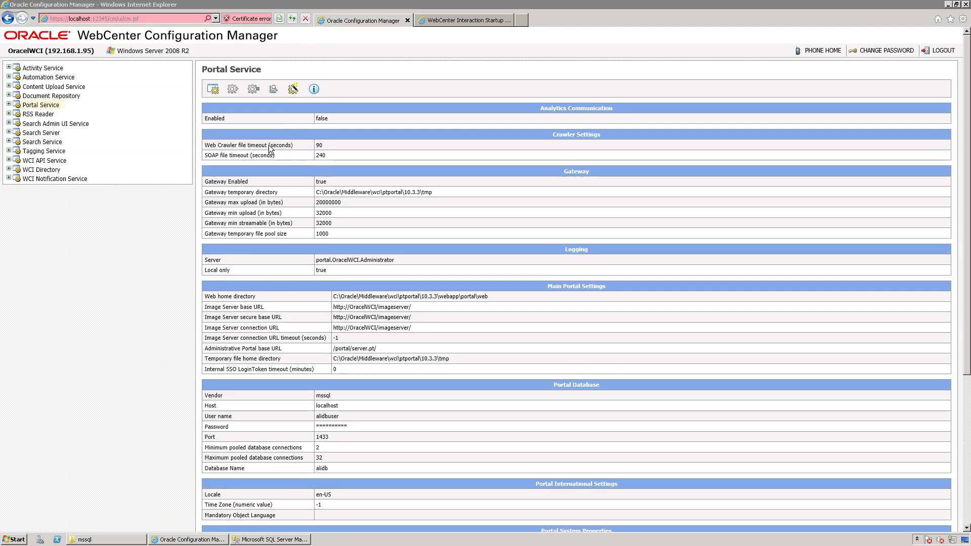
{"action": "left_click", "coordinate": [121, 538]}
{"action": "left_click", "coordinate": [191, 18]}
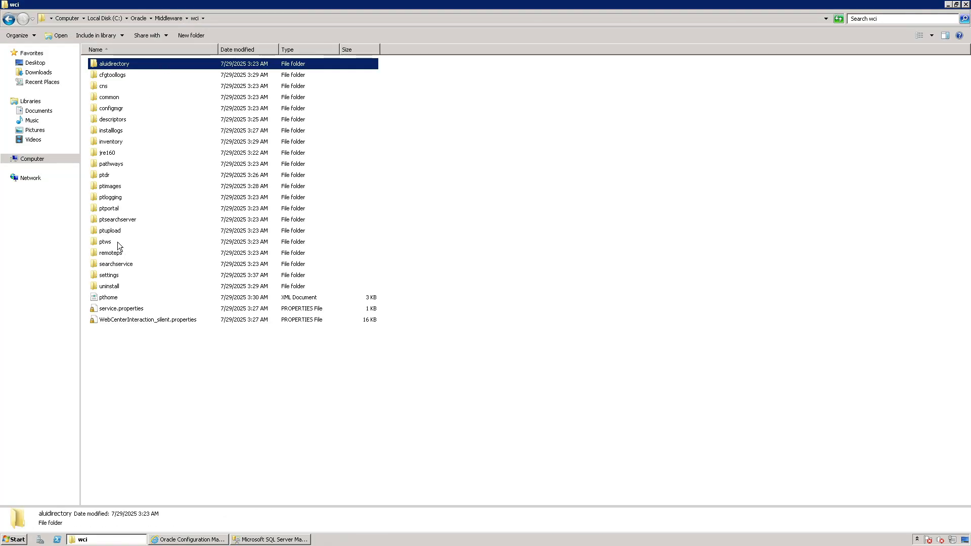
{"action": "double_click", "coordinate": [114, 208]}
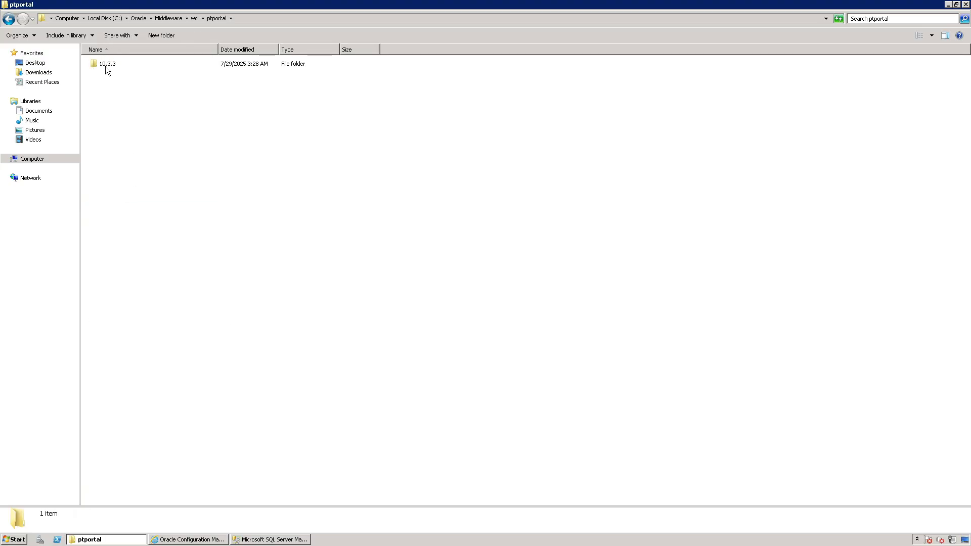
{"action": "double_click", "coordinate": [105, 66]}
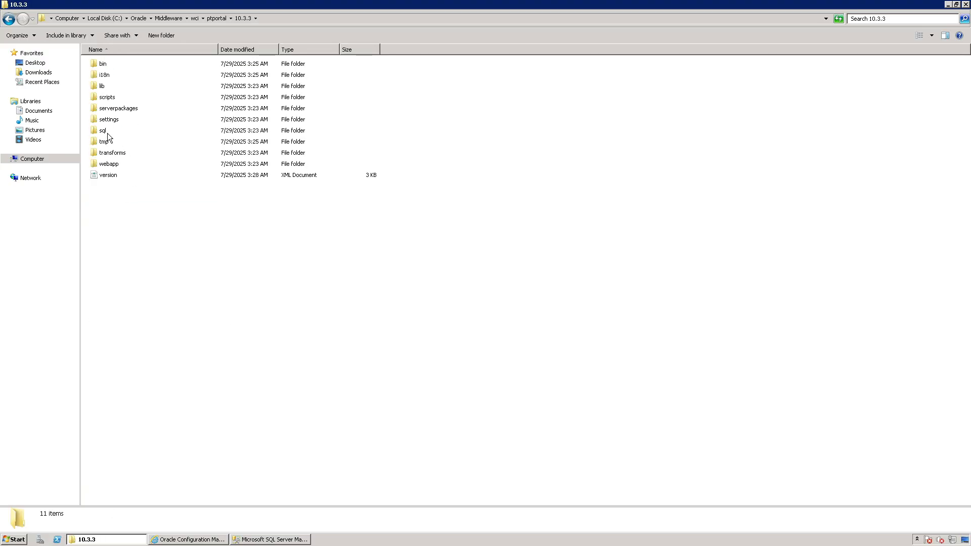
{"action": "double_click", "coordinate": [106, 63]}
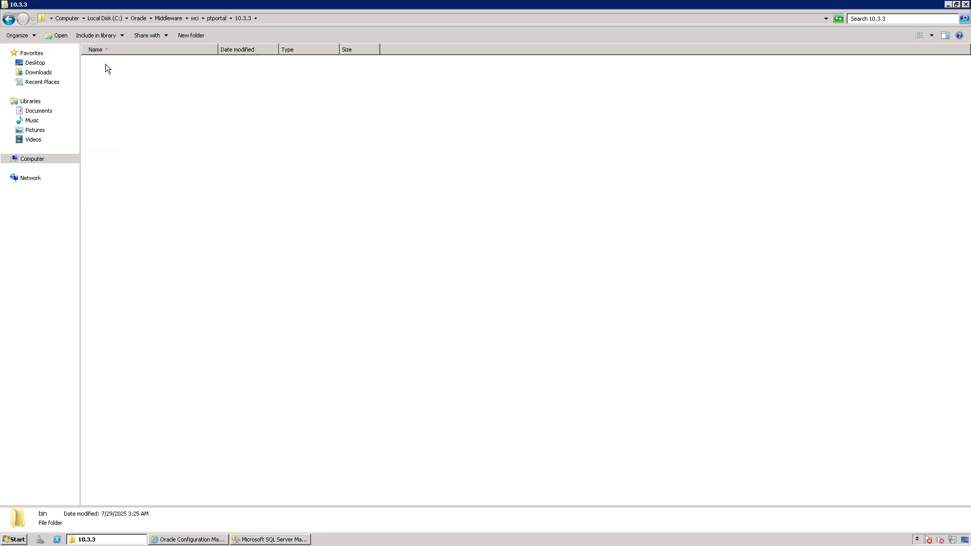
{"action": "double_click", "coordinate": [118, 163]}
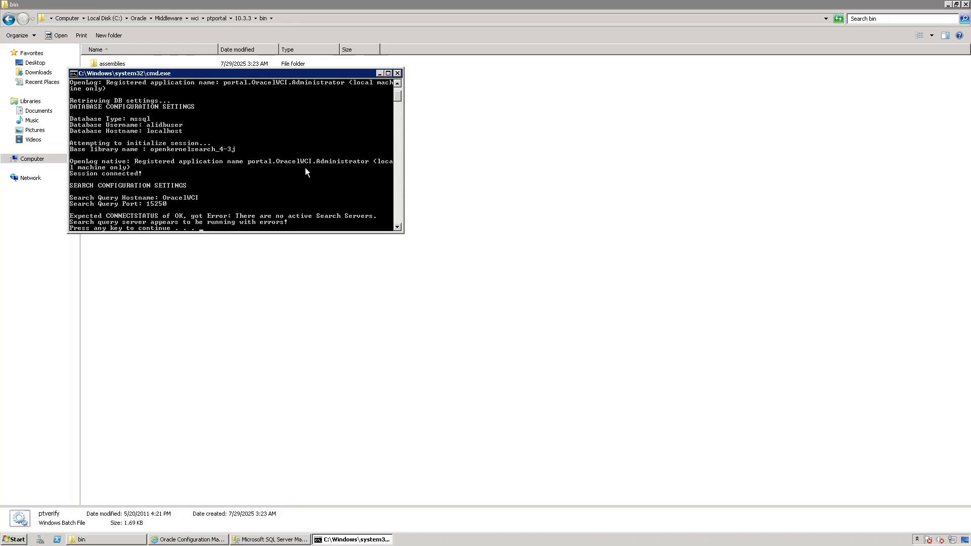
{"action": "key", "text": "Return"}
Run the diagnostic batch file from the portal's bin folder, exit its console, and close the folder window.
{"action": "double_click", "coordinate": [111, 119]}
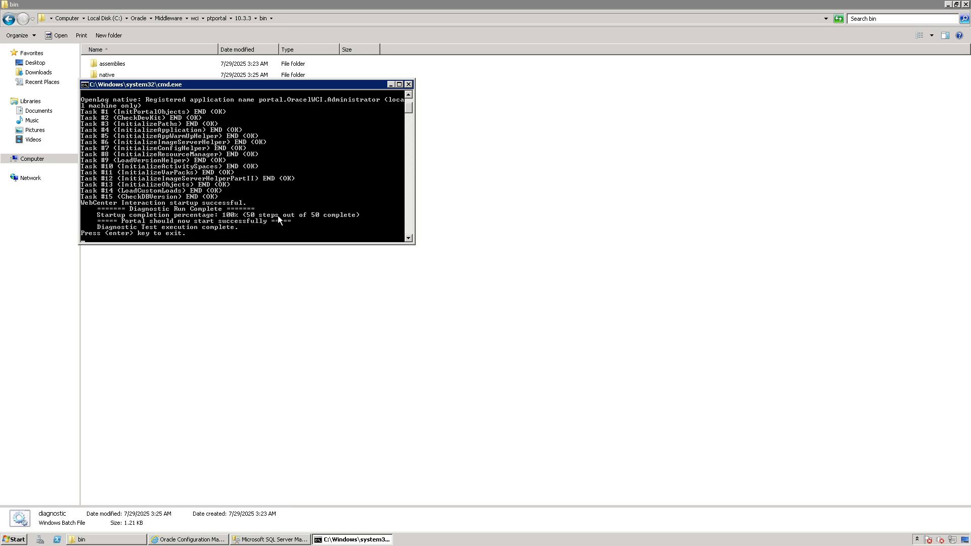
{"action": "key", "text": "Return"}
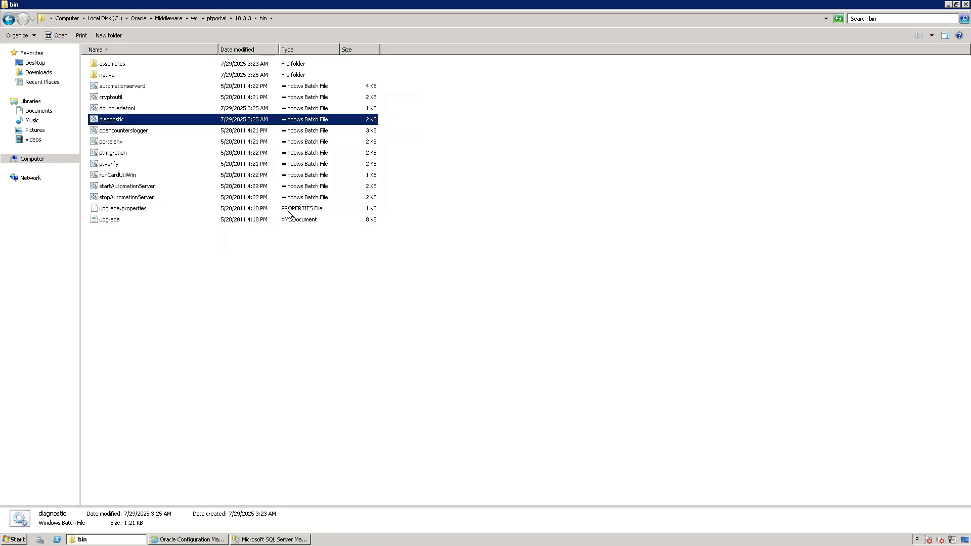
{"action": "left_click", "coordinate": [965, 5]}
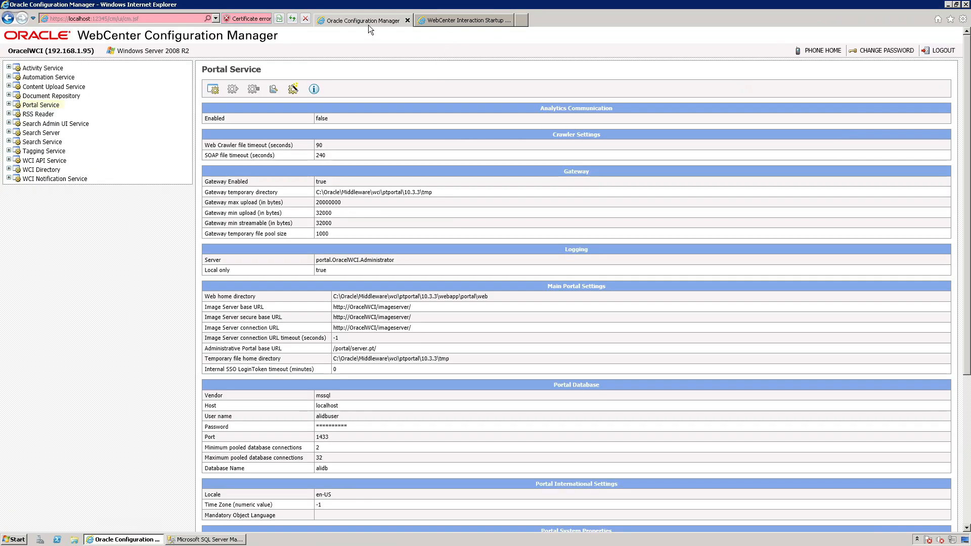
Check the portal page in the browser, then open services.msc maximized, widen the Name column, and go to the Oracle WCI services.
{"action": "left_click", "coordinate": [450, 20]}
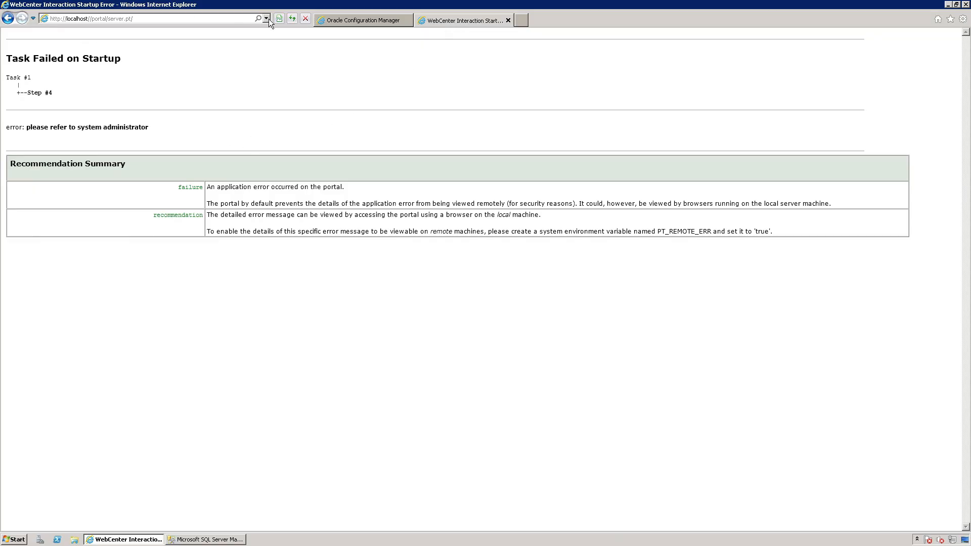
{"action": "left_click", "coordinate": [13, 539]}
{"action": "type", "text": "services.msc"}
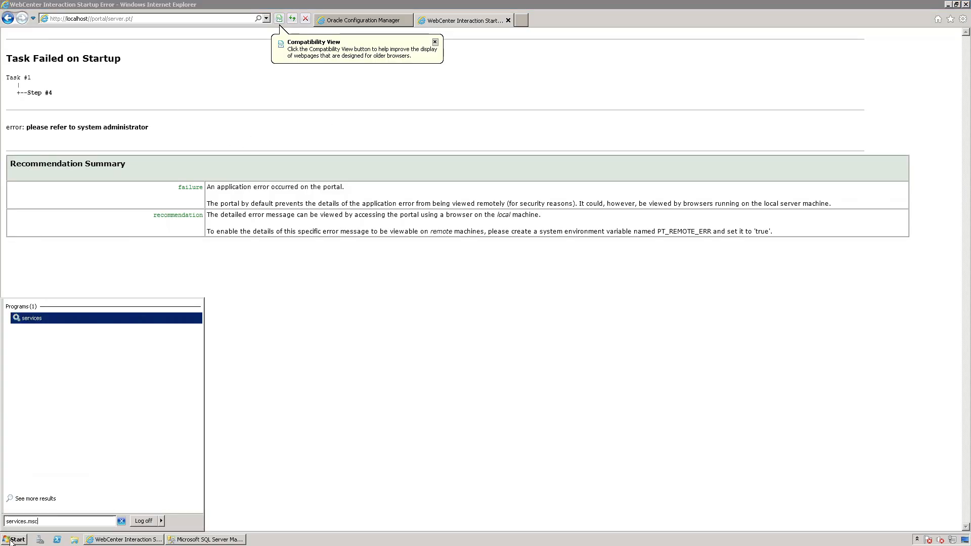
{"action": "key", "text": "Return"}
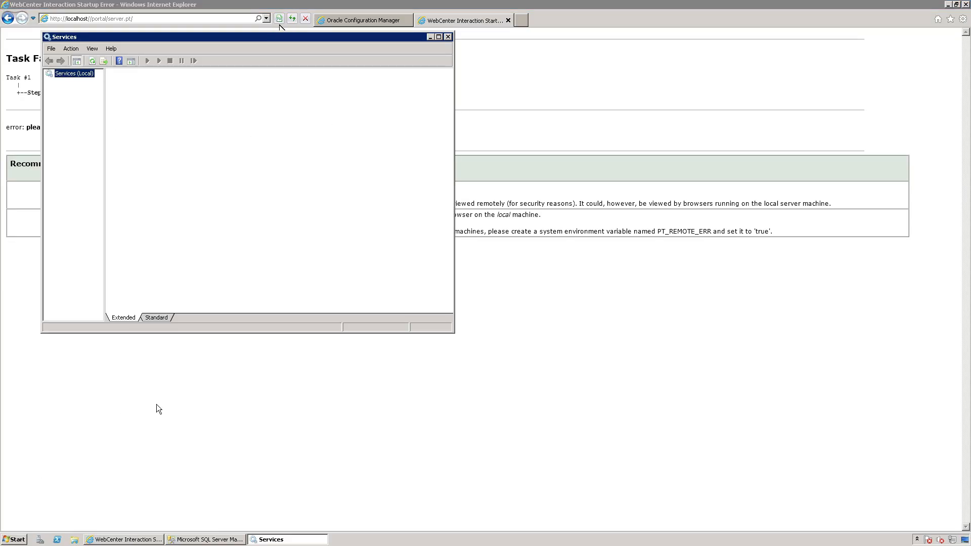
{"action": "left_click", "coordinate": [439, 35]}
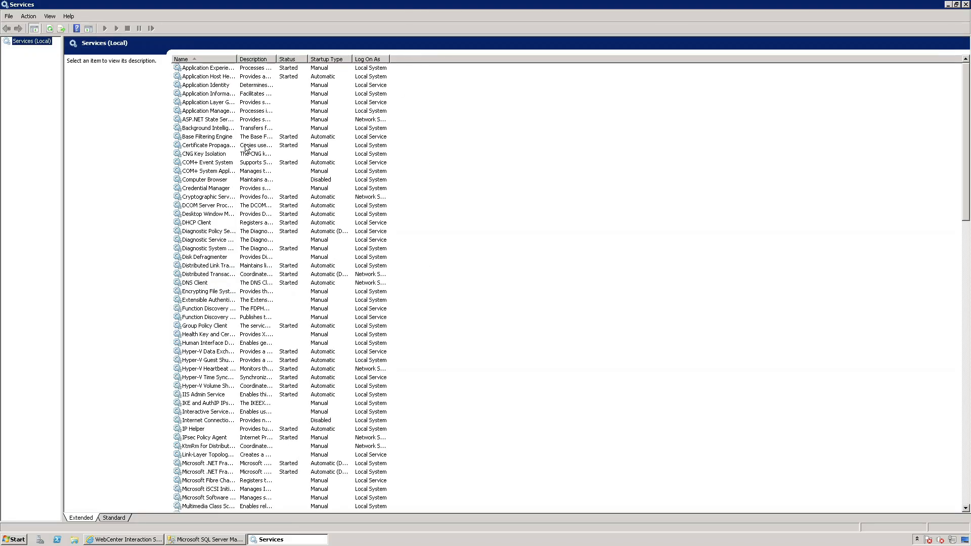
{"action": "left_click_drag", "start_coordinate": [237, 60], "coordinate": [281, 59]}
{"action": "left_click", "coordinate": [220, 231]}
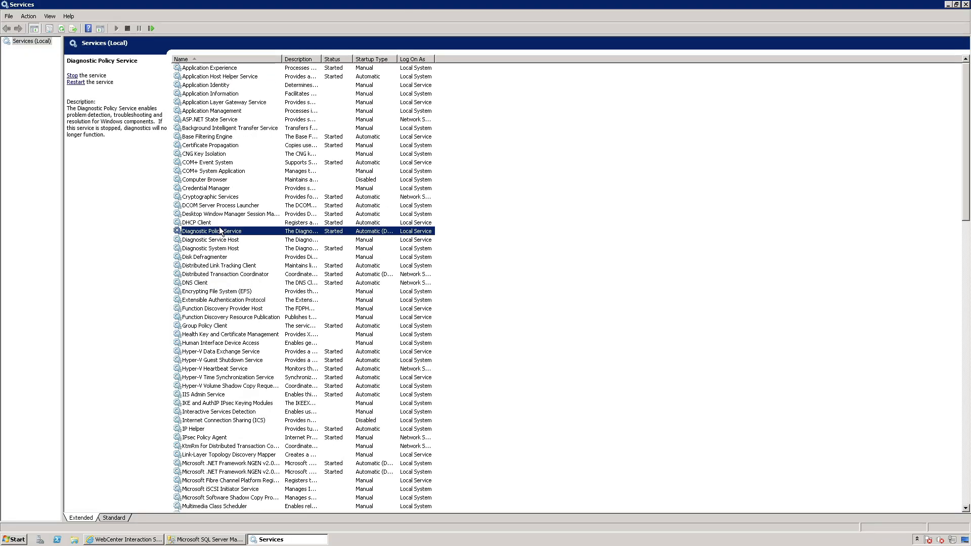
{"action": "key", "text": "o"}
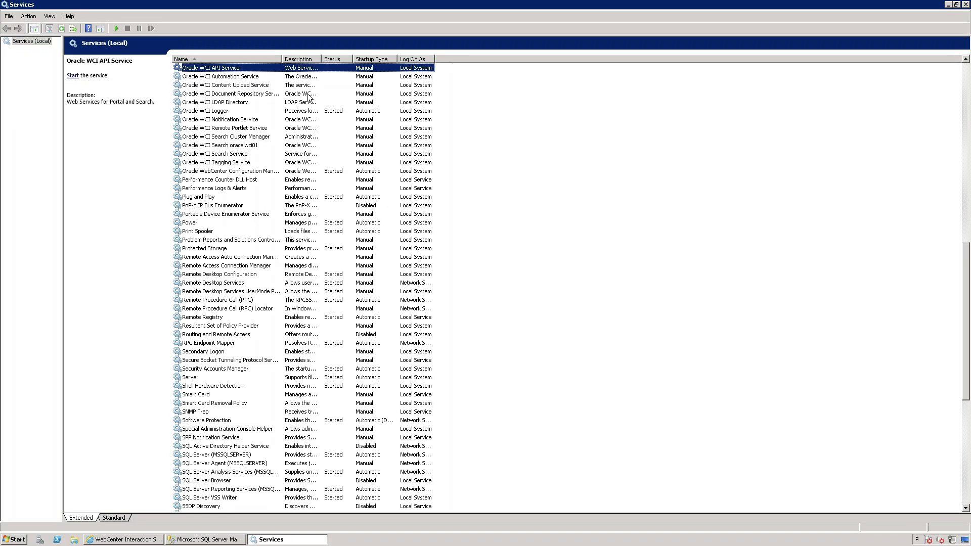
Set the Oracle WCI API Service's startup type to Automatic, start the service, and close its properties.
{"action": "scroll", "coordinate": [248, 115], "scroll_direction": "up", "scroll_amount": 2}
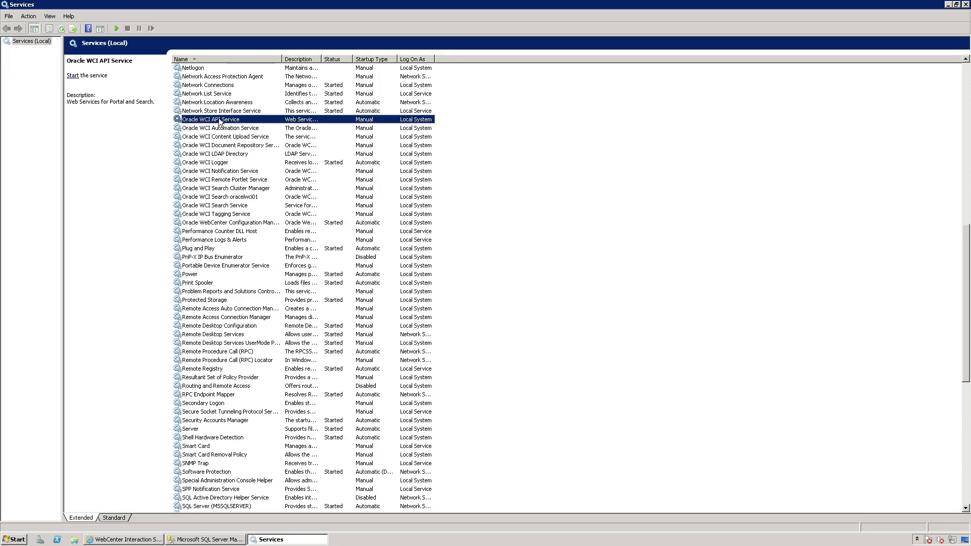
{"action": "double_click", "coordinate": [223, 120]}
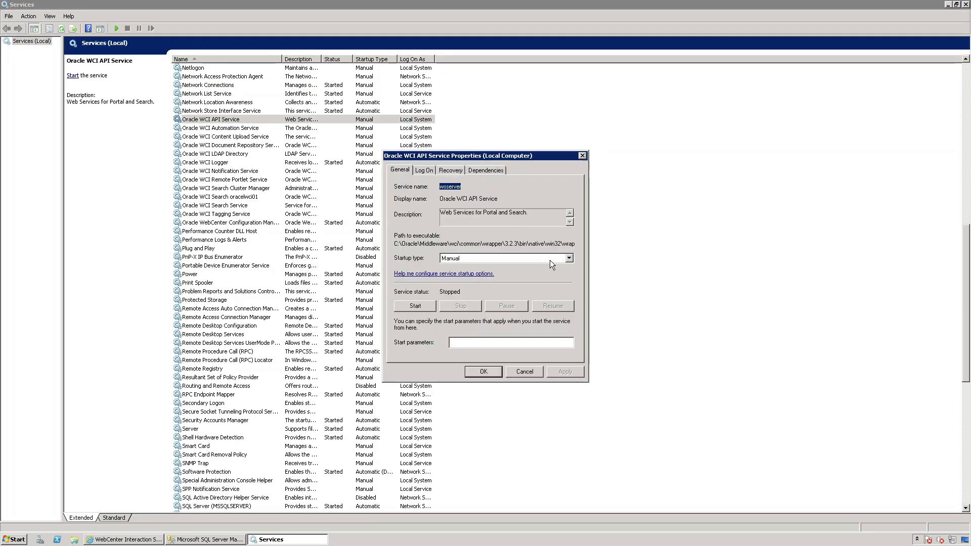
{"action": "left_click", "coordinate": [567, 258]}
{"action": "left_click", "coordinate": [490, 265]}
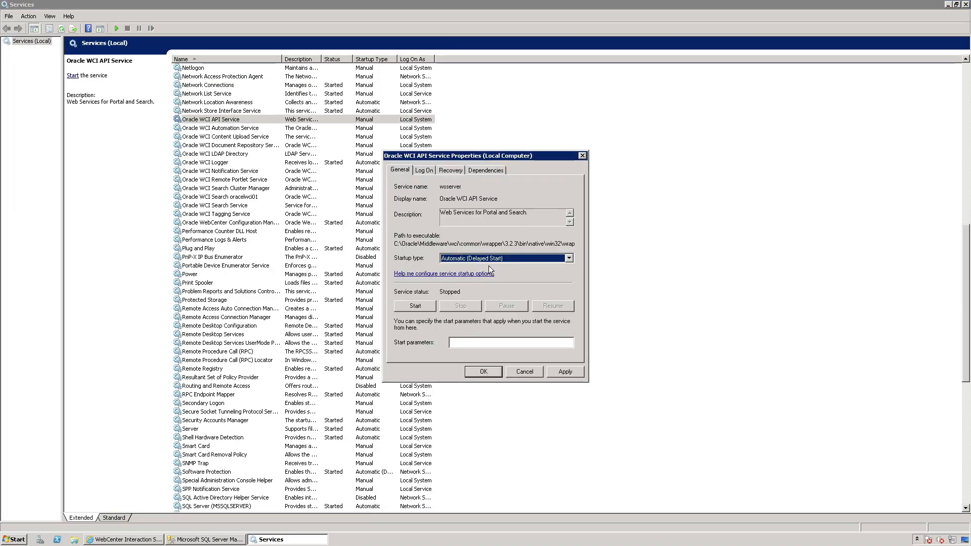
{"action": "left_click", "coordinate": [568, 258]}
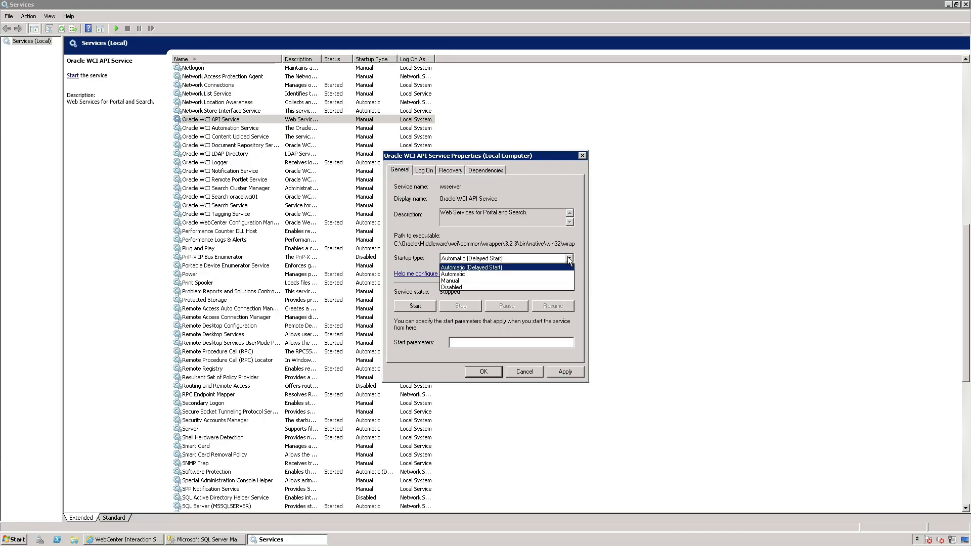
{"action": "left_click", "coordinate": [465, 274]}
{"action": "left_click", "coordinate": [563, 372]}
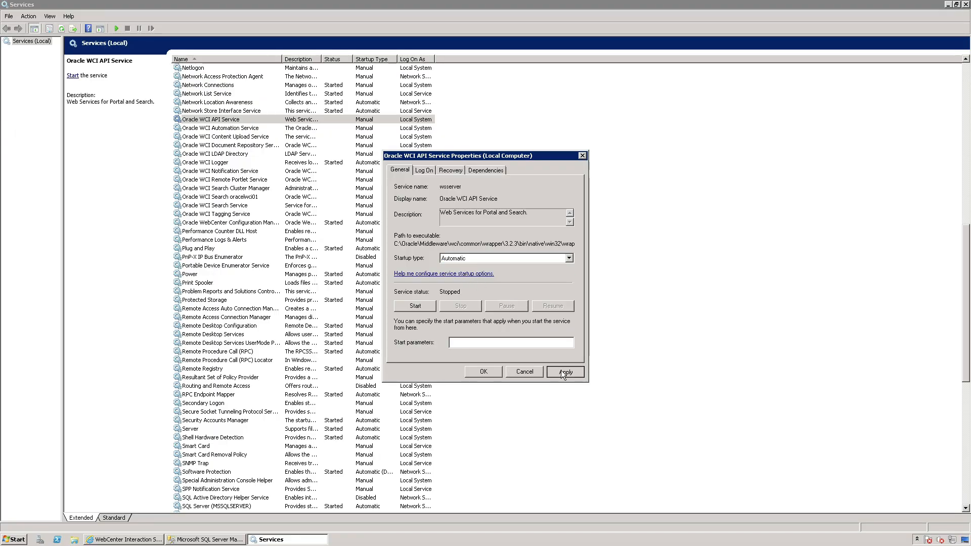
{"action": "left_click", "coordinate": [418, 307]}
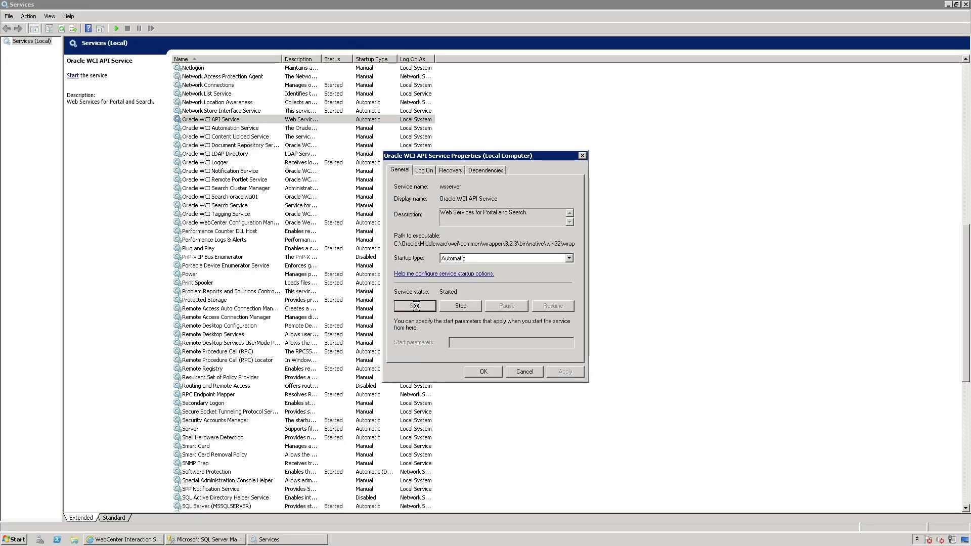
{"action": "left_click", "coordinate": [482, 372]}
Switch to Internet Explorer and reload the portal page at localhost/portal/server.pt.
{"action": "left_click", "coordinate": [215, 223]}
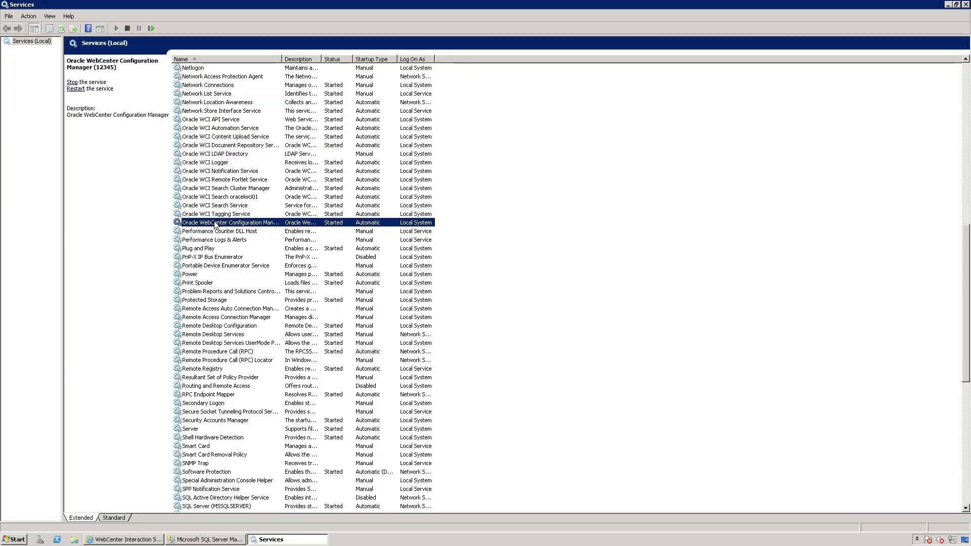
{"action": "left_click", "coordinate": [130, 540]}
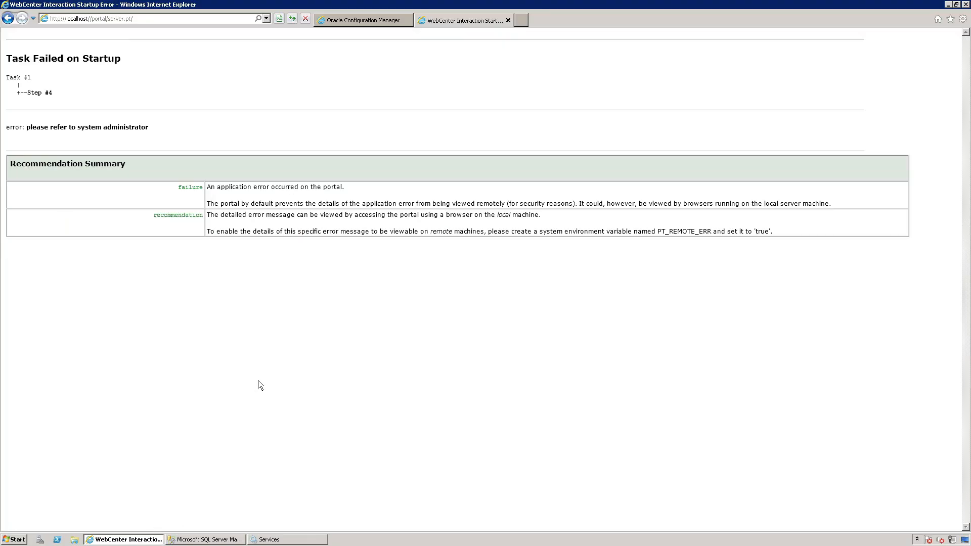
{"action": "left_click", "coordinate": [292, 19]}
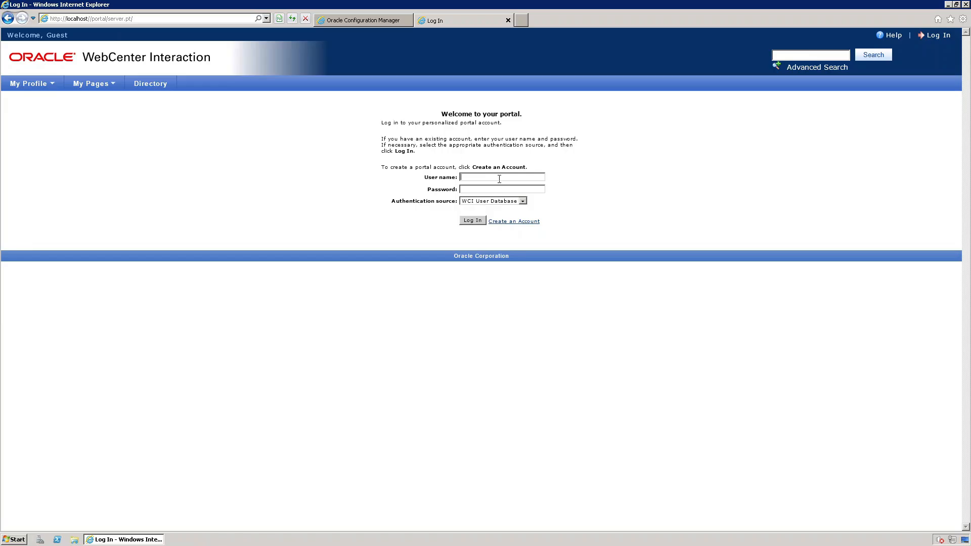
Log in to the portal as Administrator, keeping WCI User Database as the authentication source.
{"action": "type", "text": "Administrator"}
{"action": "left_click", "coordinate": [473, 221]}
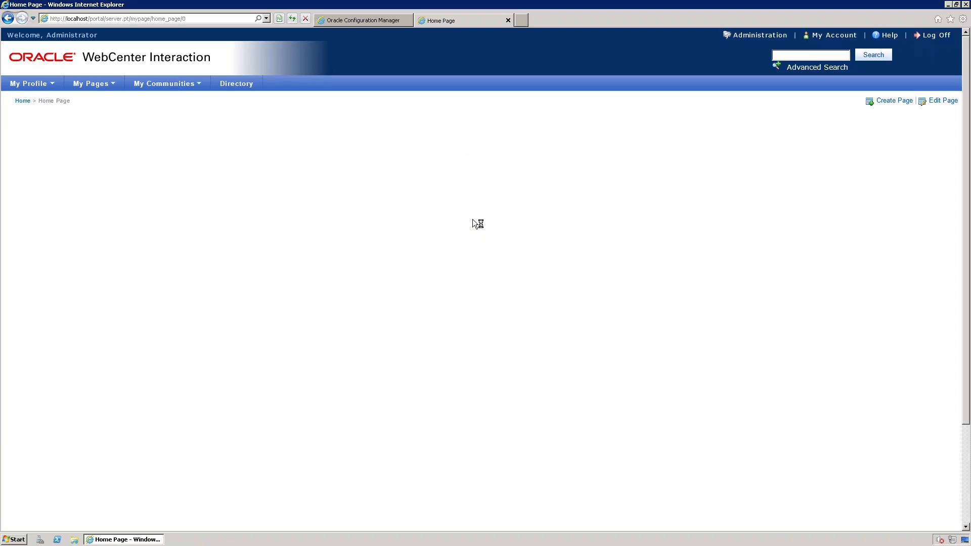
Change the Administrator account's password in My Account by entering and confirming the new password, and save the change.
{"action": "left_click", "coordinate": [834, 35]}
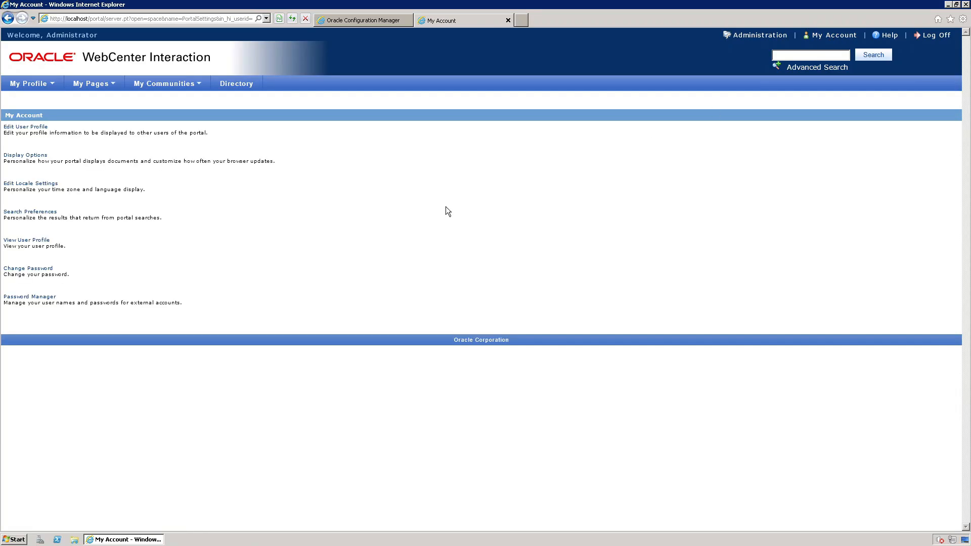
{"action": "left_click", "coordinate": [45, 269]}
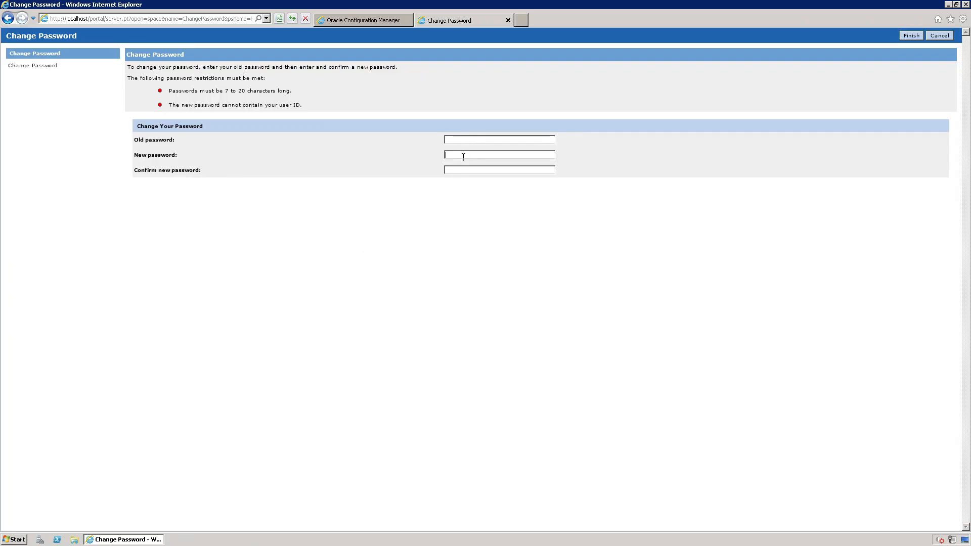
{"action": "type", "text": "abcdefghij••••efgh"}
{"action": "left_click", "coordinate": [911, 37]}
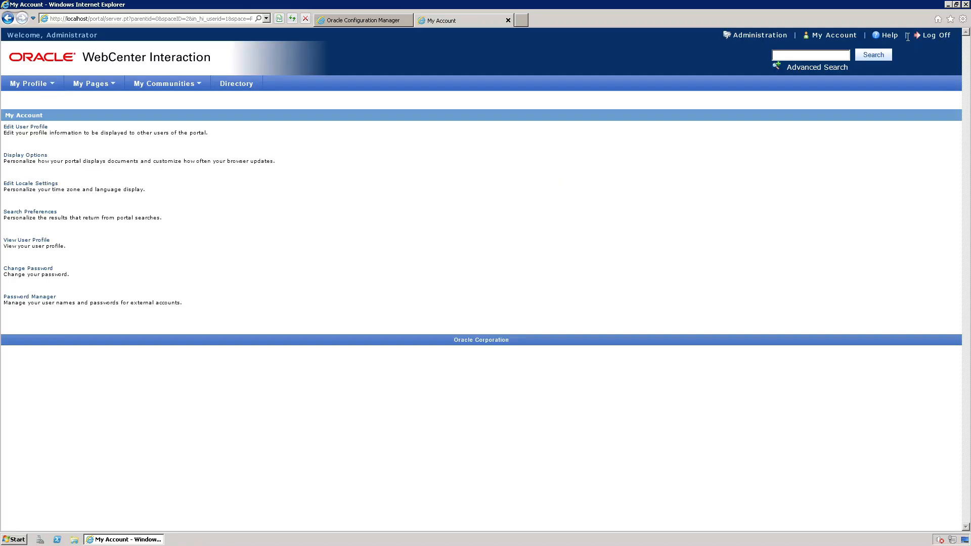
Log off from the portal and try to log in as Administrator with only the user name entered.
{"action": "left_click", "coordinate": [924, 38]}
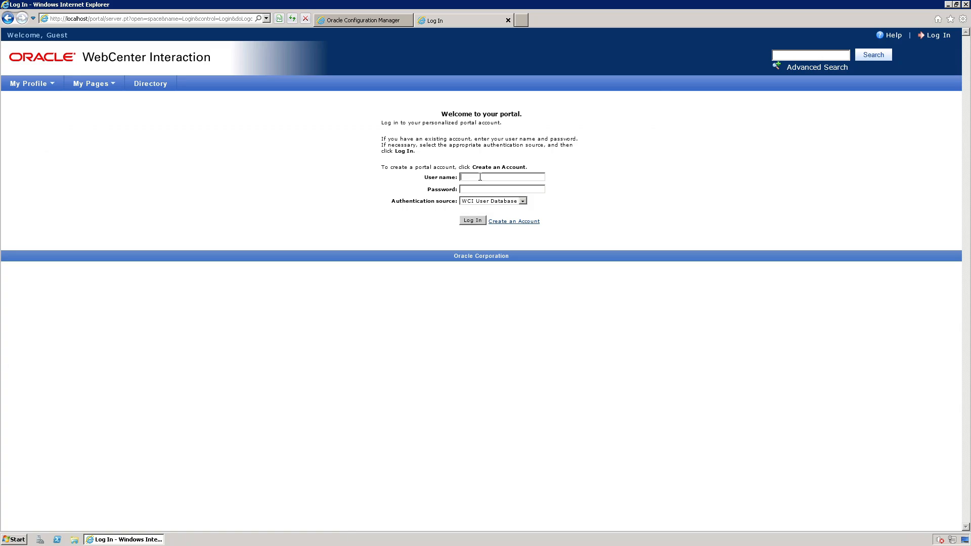
{"action": "type", "text": "Administrator"}
{"action": "left_click", "coordinate": [472, 221]}
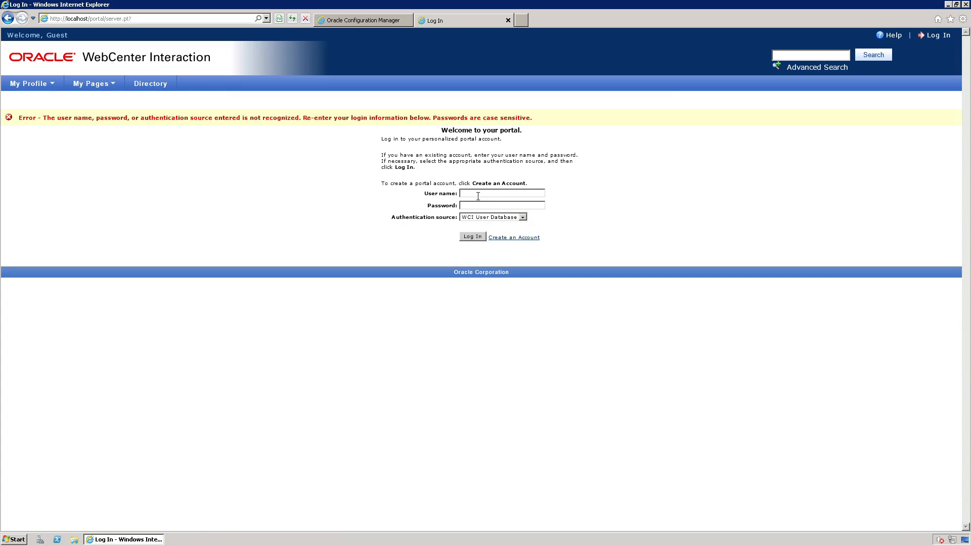
Log in to the portal as Administrator with the new account password.
{"action": "left_click", "coordinate": [477, 194]}
{"action": "type", "text": "Administrator"}
{"action": "type", "text": "•••"}
{"action": "type", "text": "•••••••"}
{"action": "left_click", "coordinate": [472, 237]}
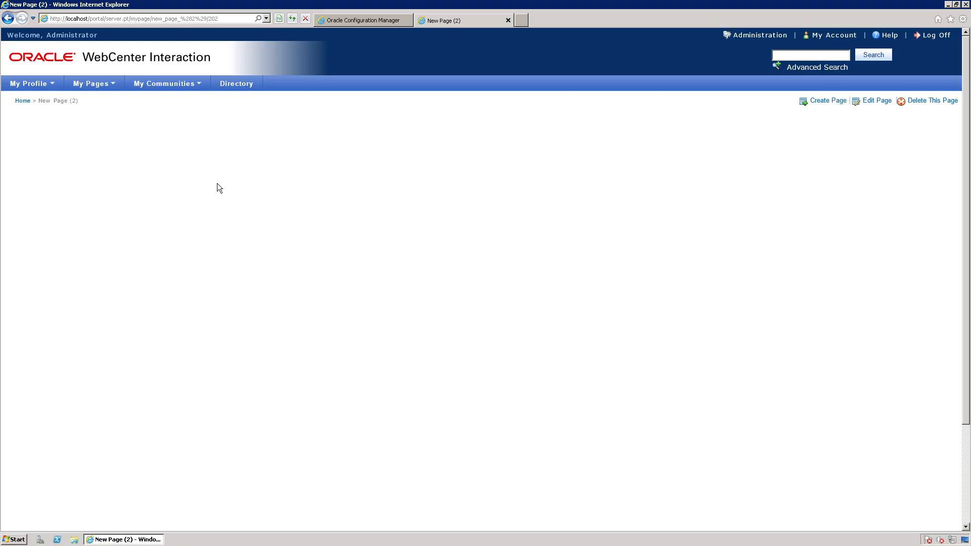
Open the New Page (2) portal page for editing and browse all portlet folders.
{"action": "left_click", "coordinate": [874, 101]}
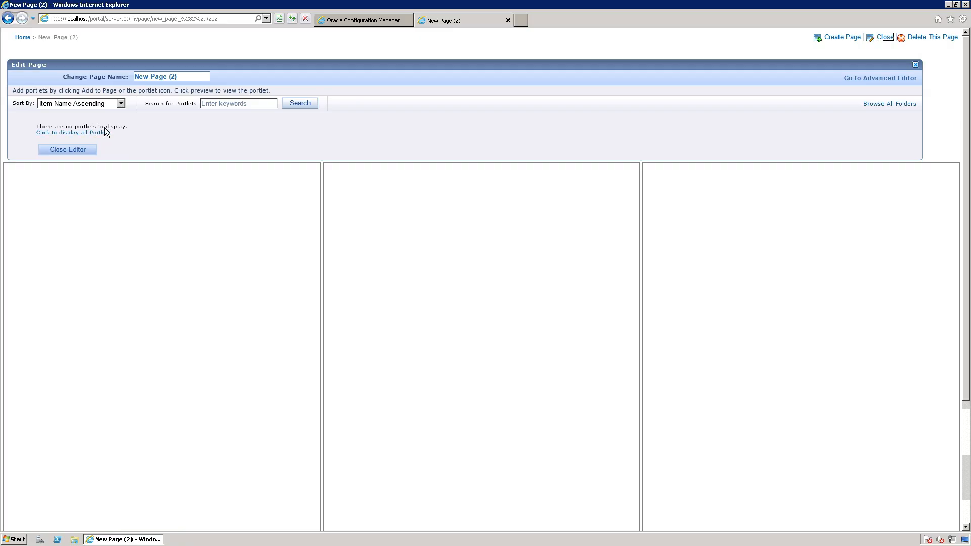
{"action": "left_click", "coordinate": [884, 105]}
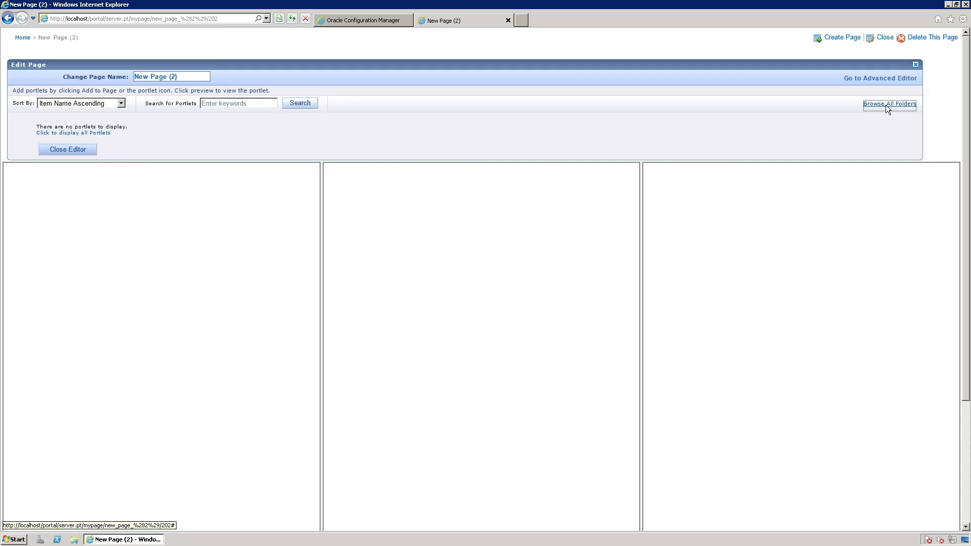